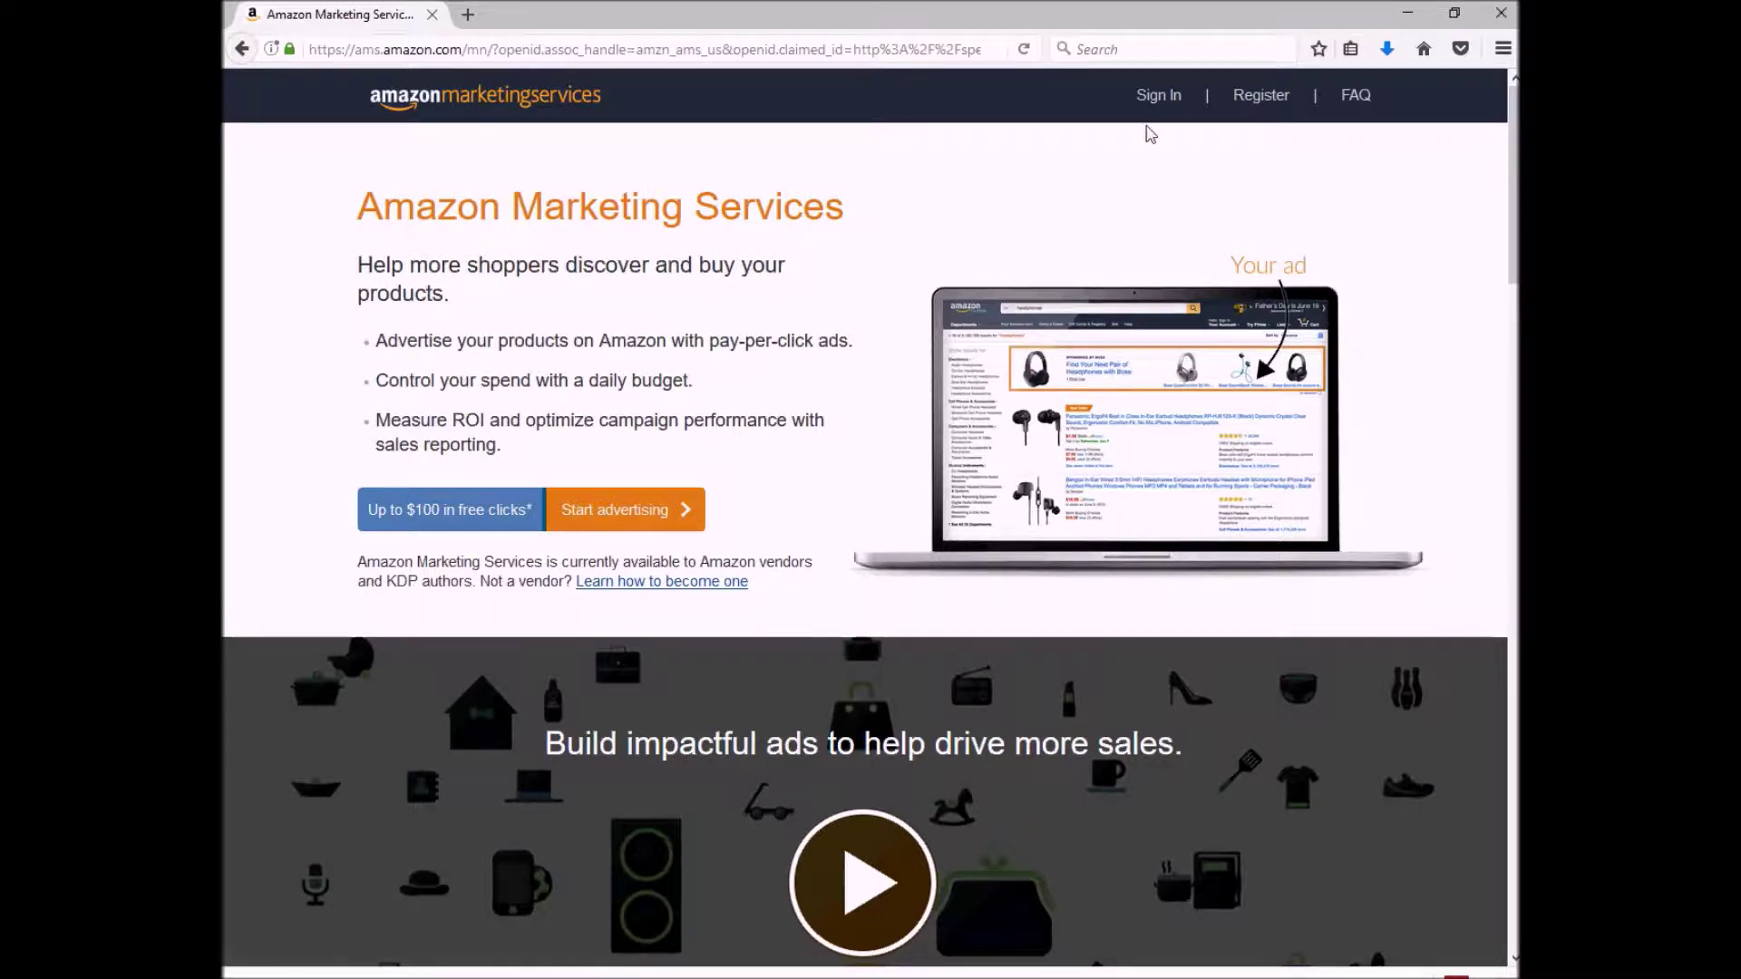
- Sign in with the saved account's autofilled login and start a new advertising campaign
click(1159, 99)
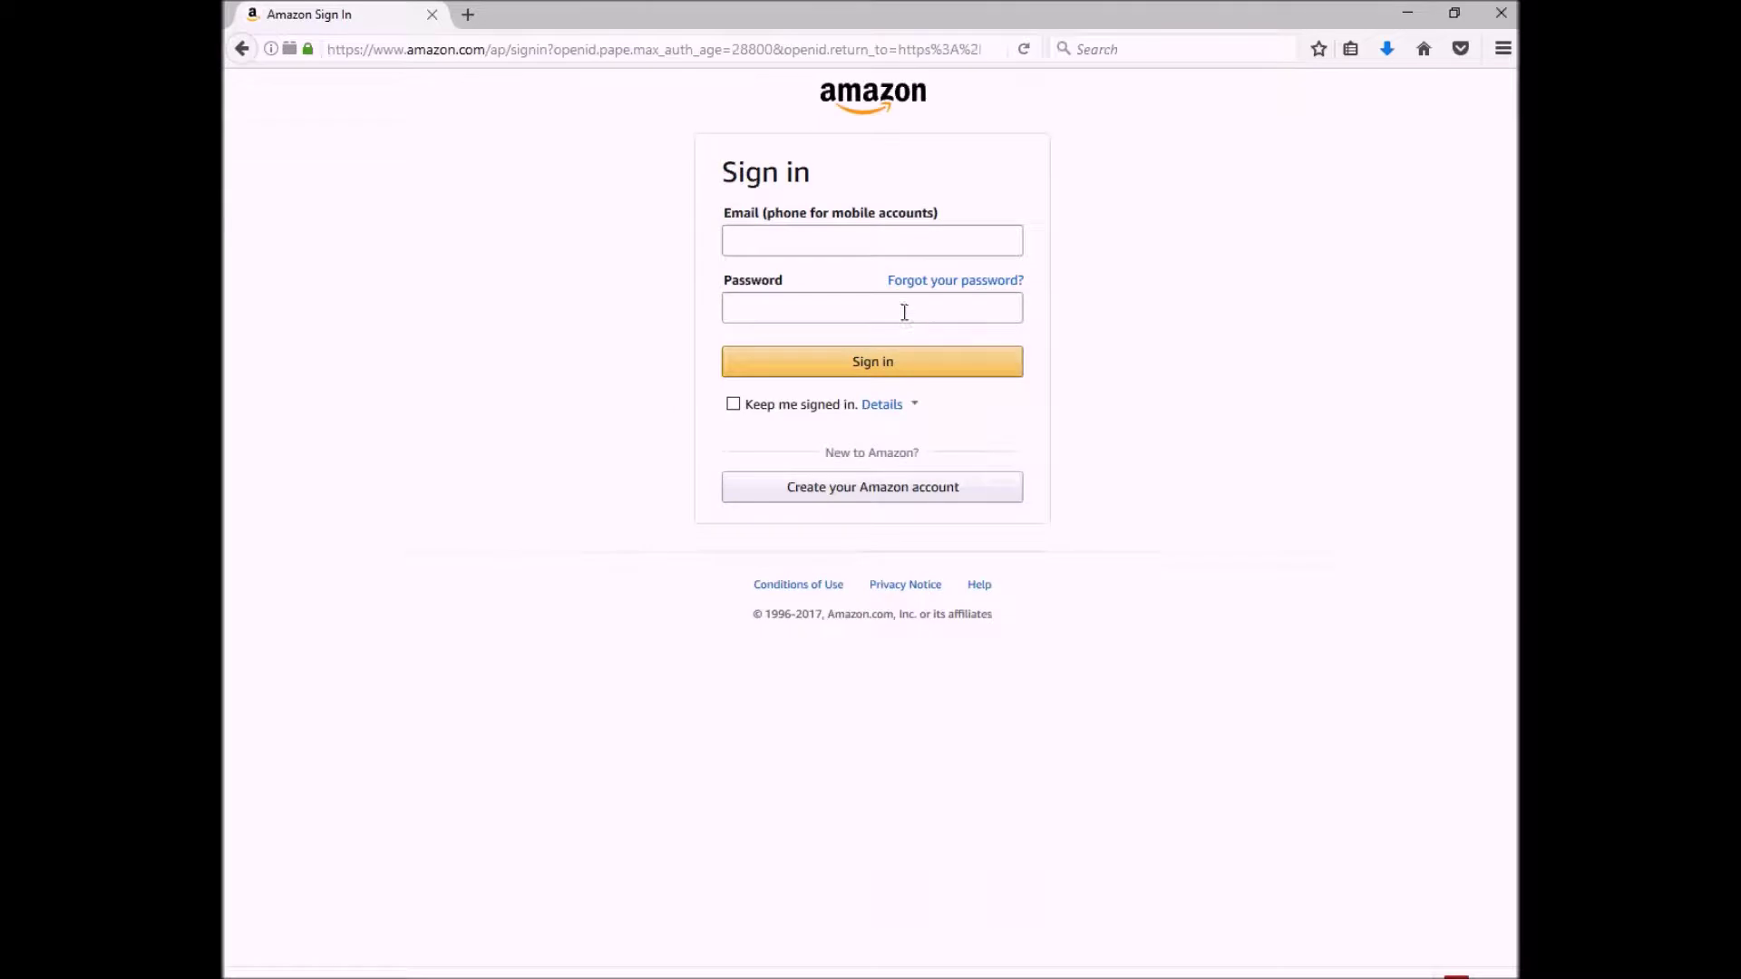
click(900, 242)
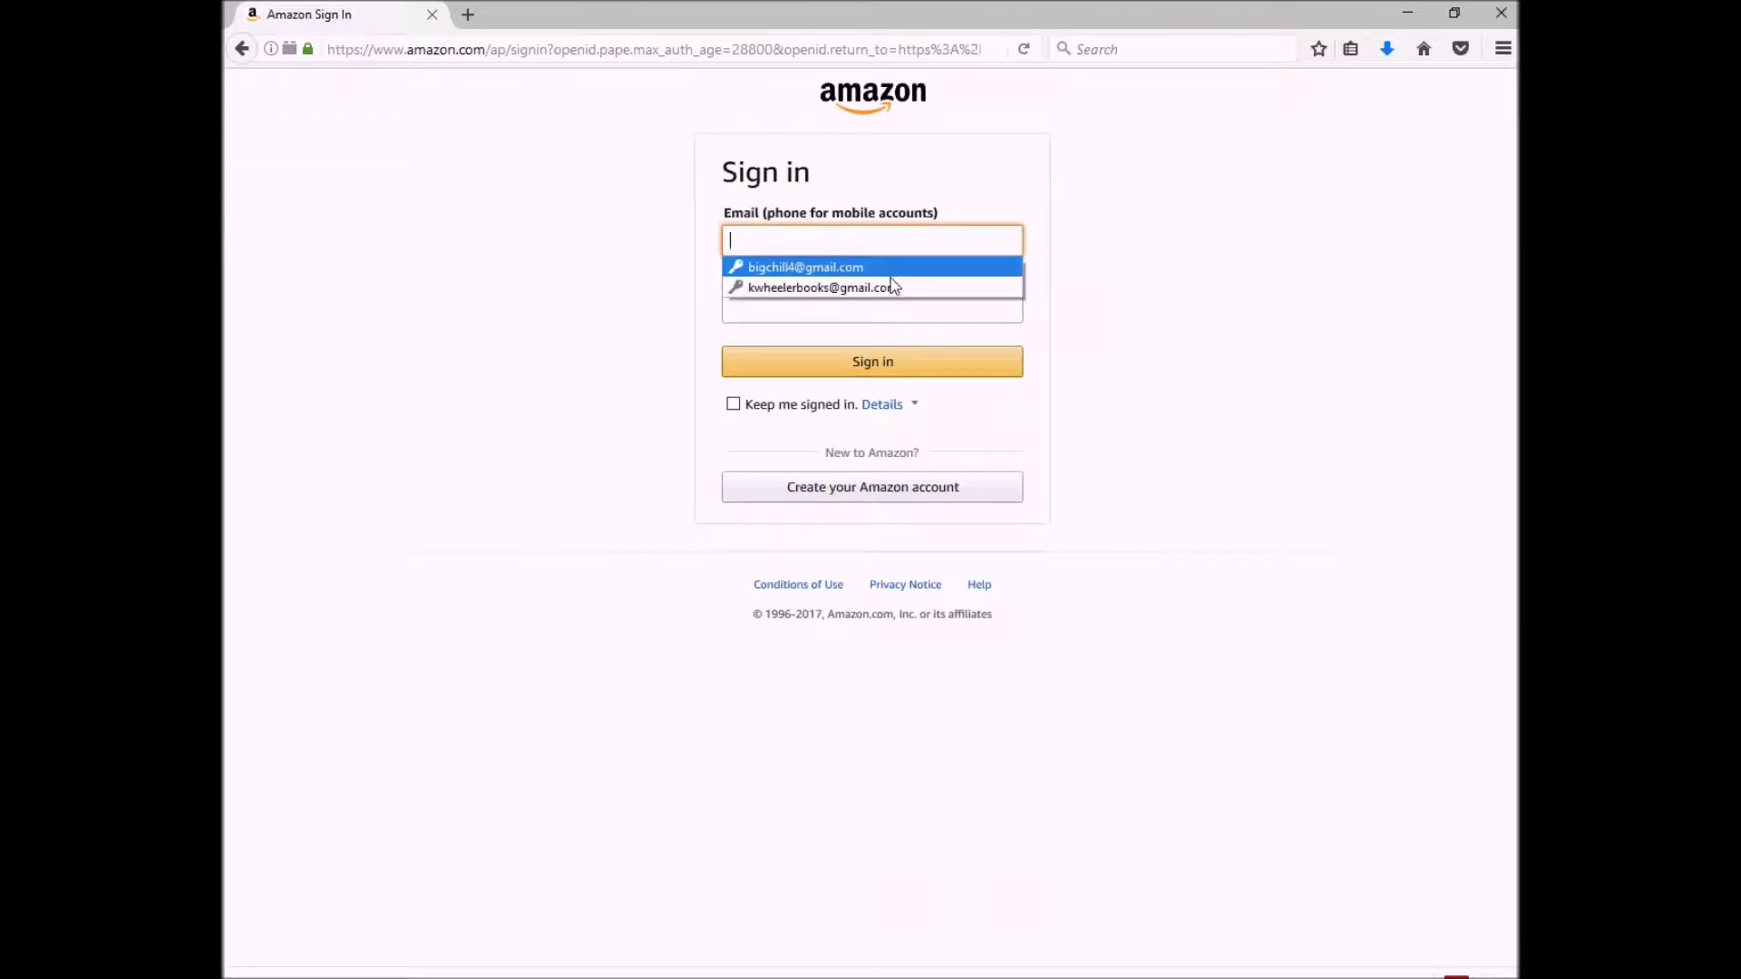
click(896, 275)
click(868, 363)
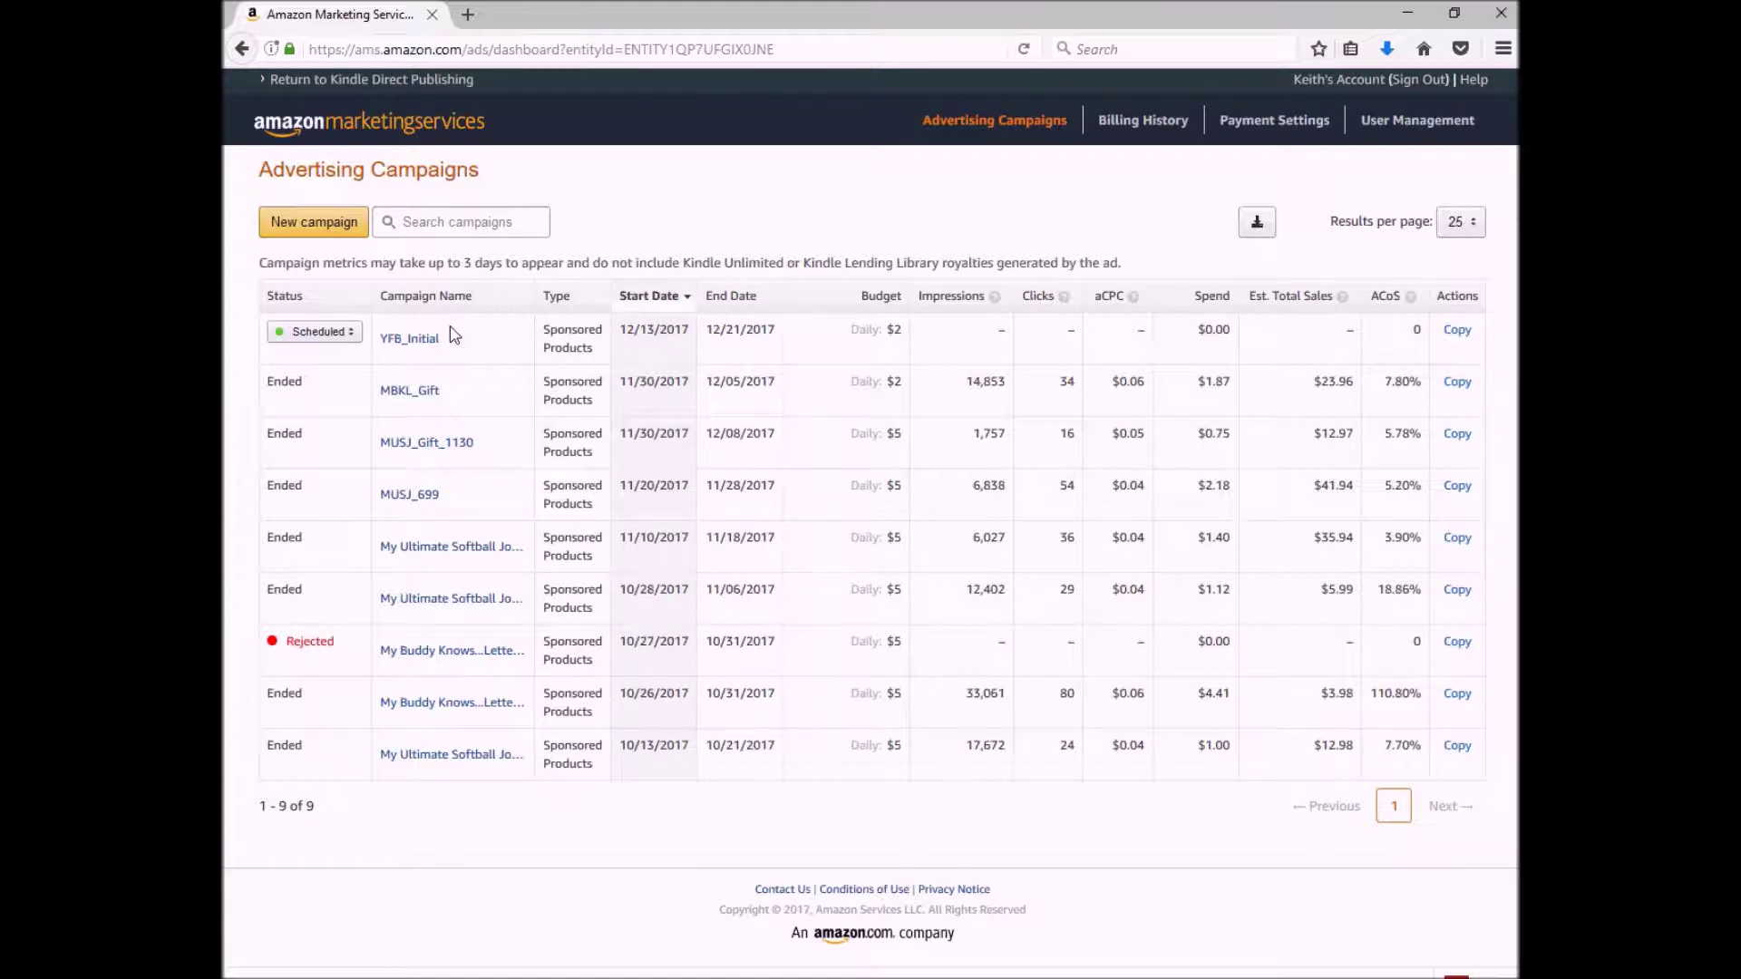
click(290, 224)
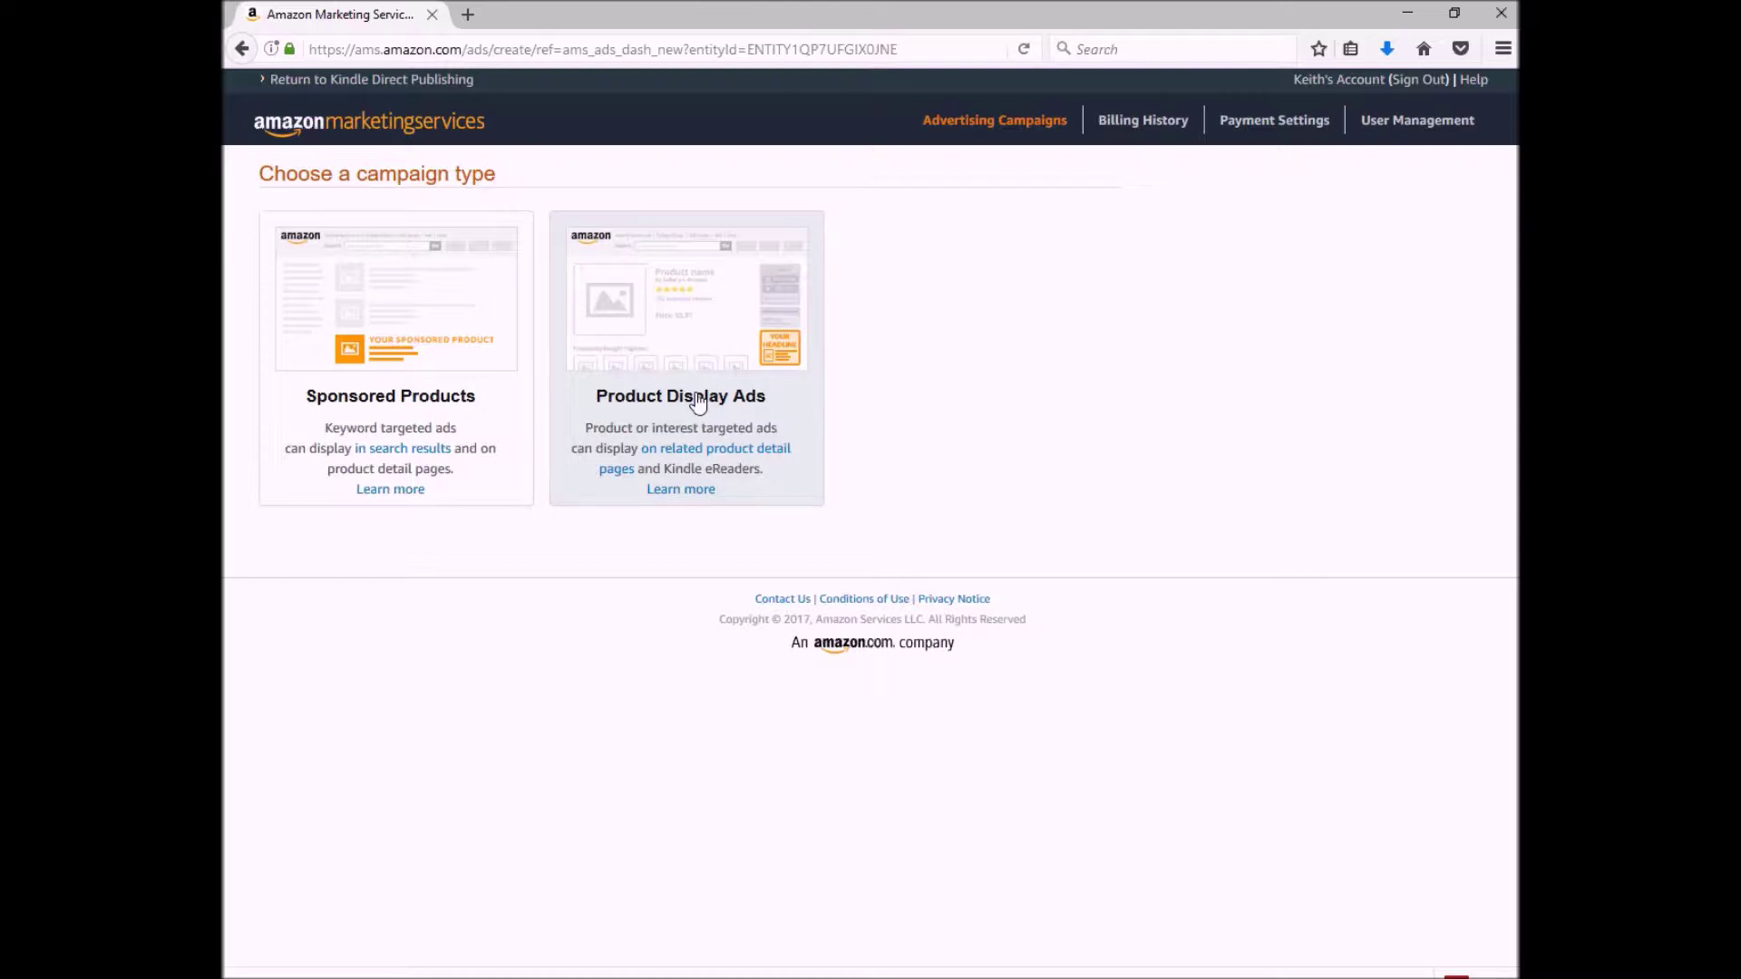
- Choose Sponsored Products as the campaign type
click(475, 370)
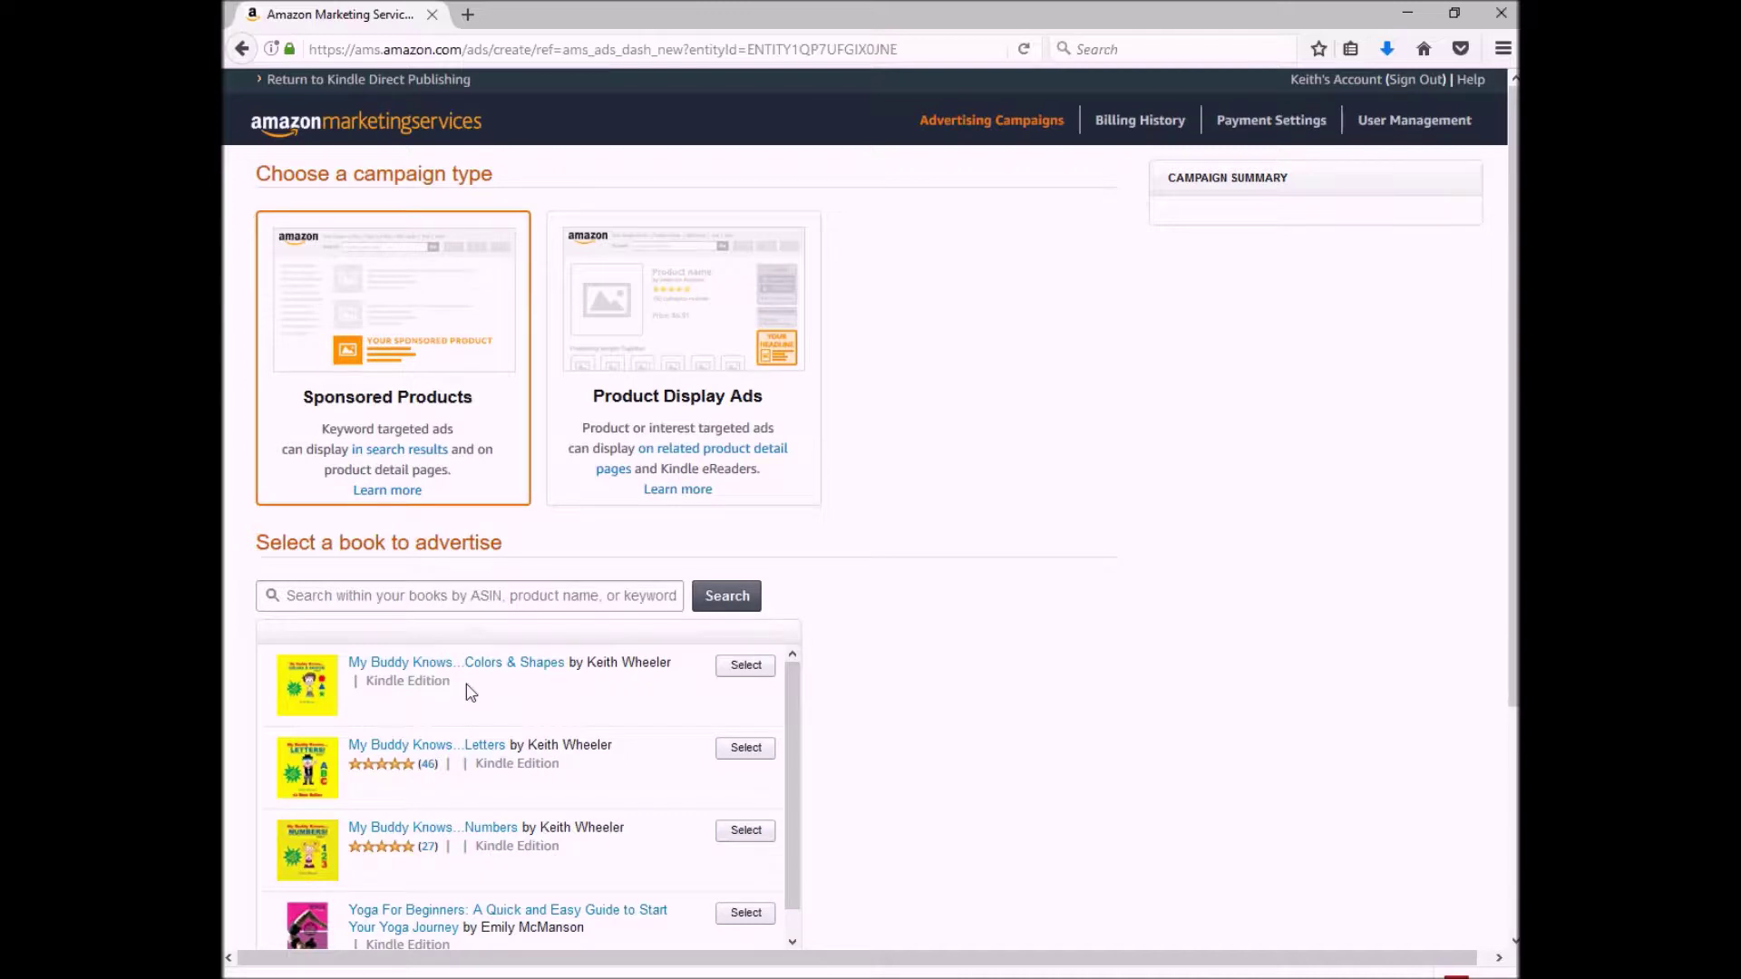
- Select the My Buddy Knows…Numbers Kindle book as the book to advertise
scroll(493, 848, down, 1)
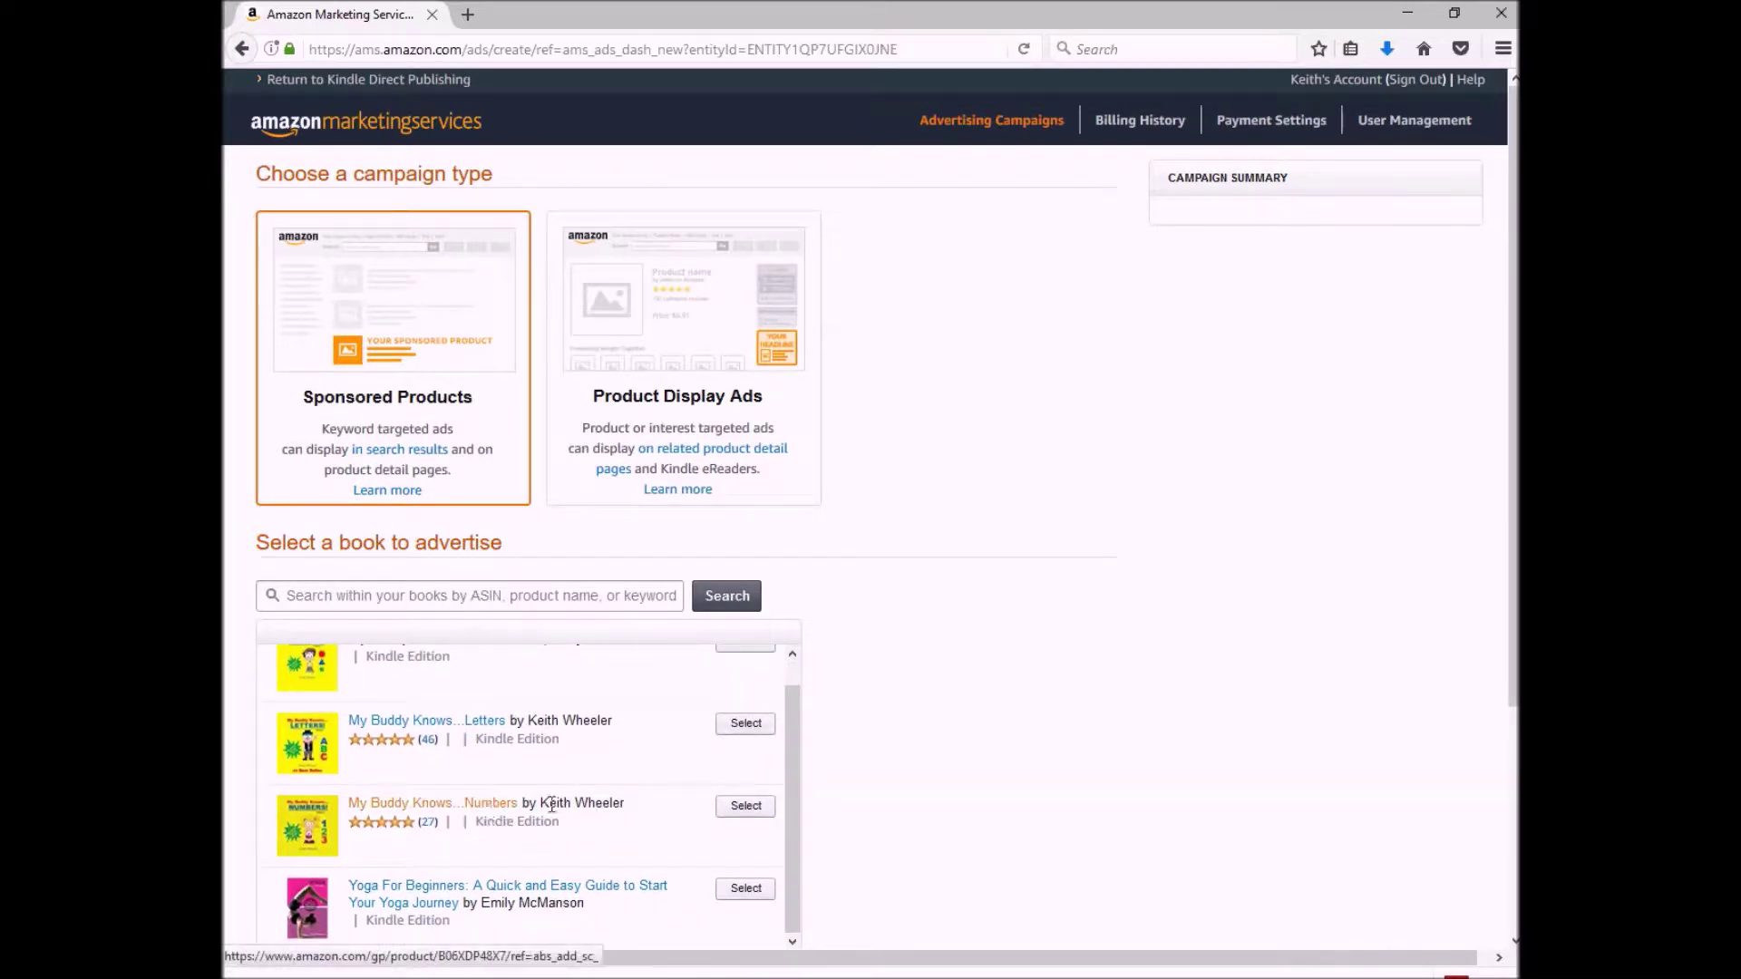
click(758, 810)
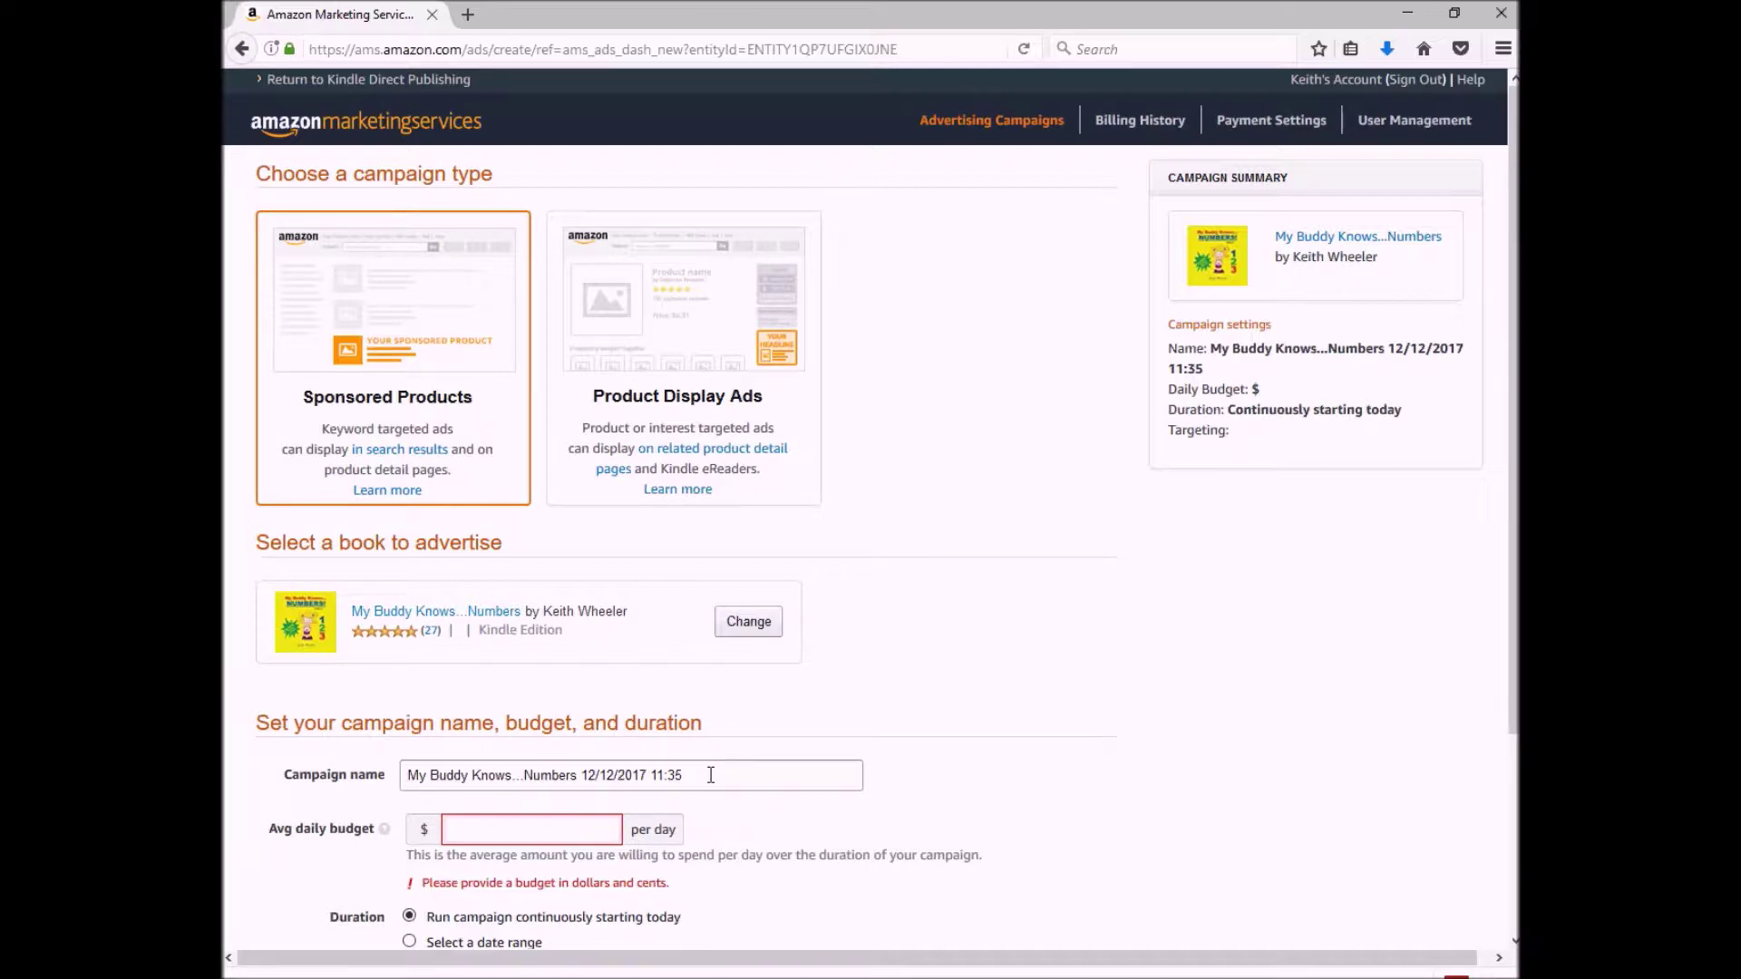
- Rename the campaign to MBKN_Initial and set a $2.00 average daily budget
drag(711, 775, 223, 777)
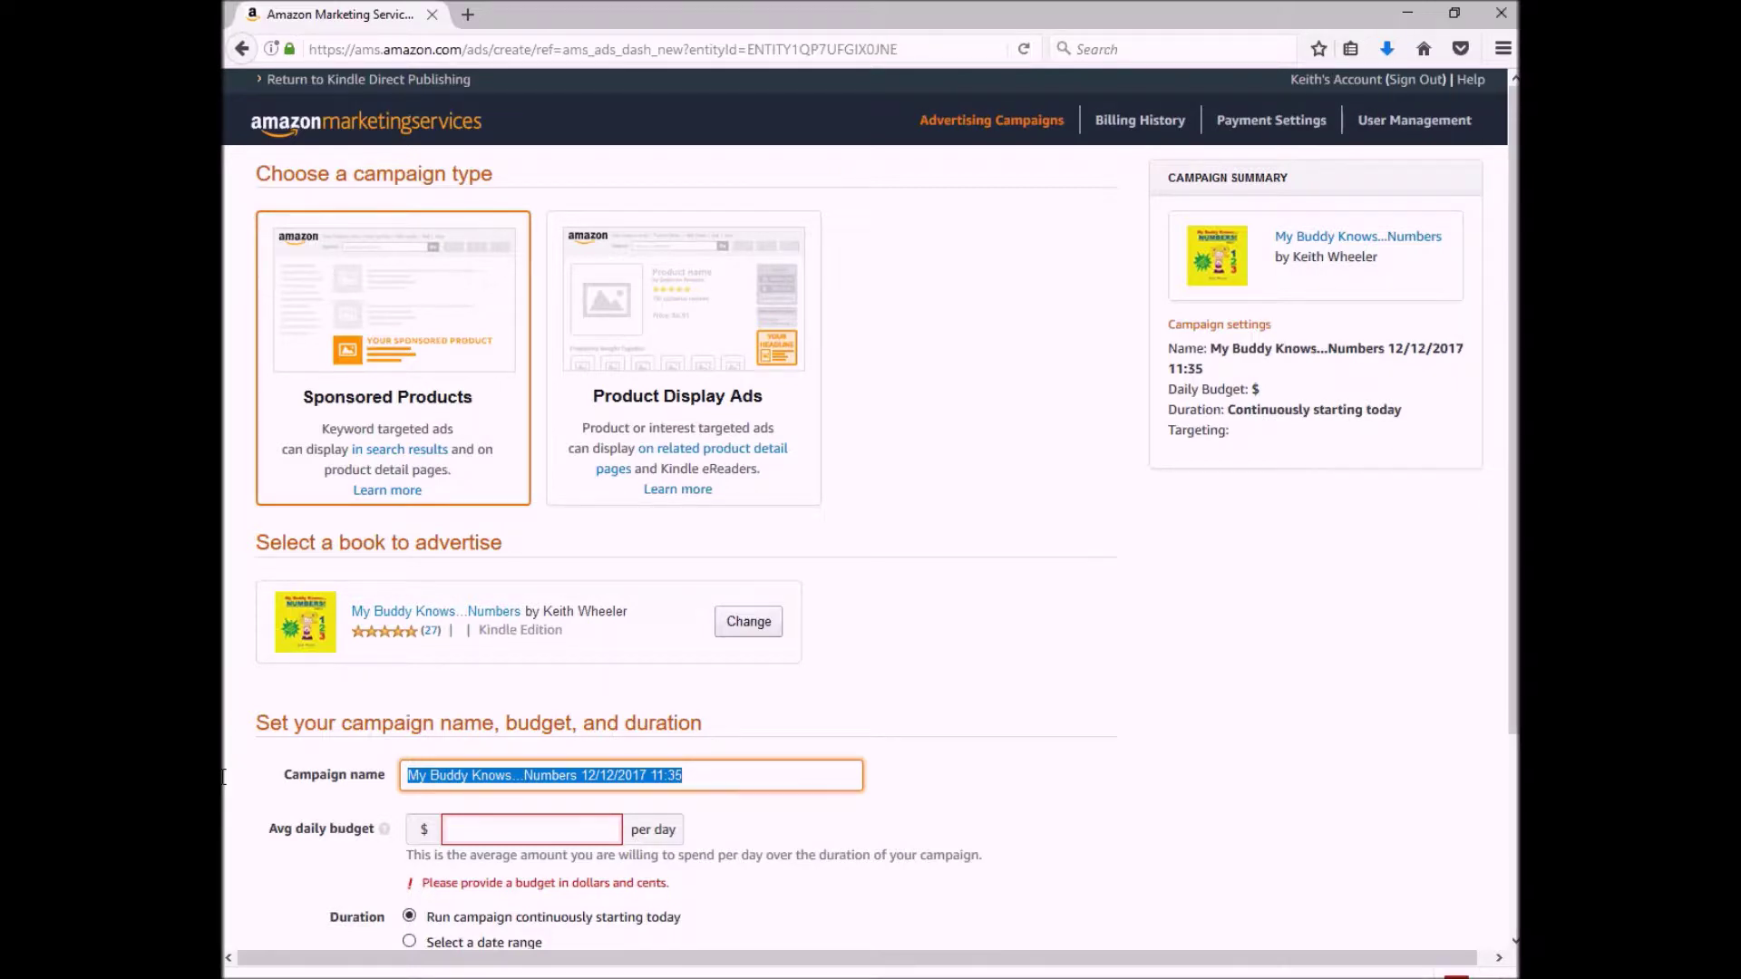
text(MBK)
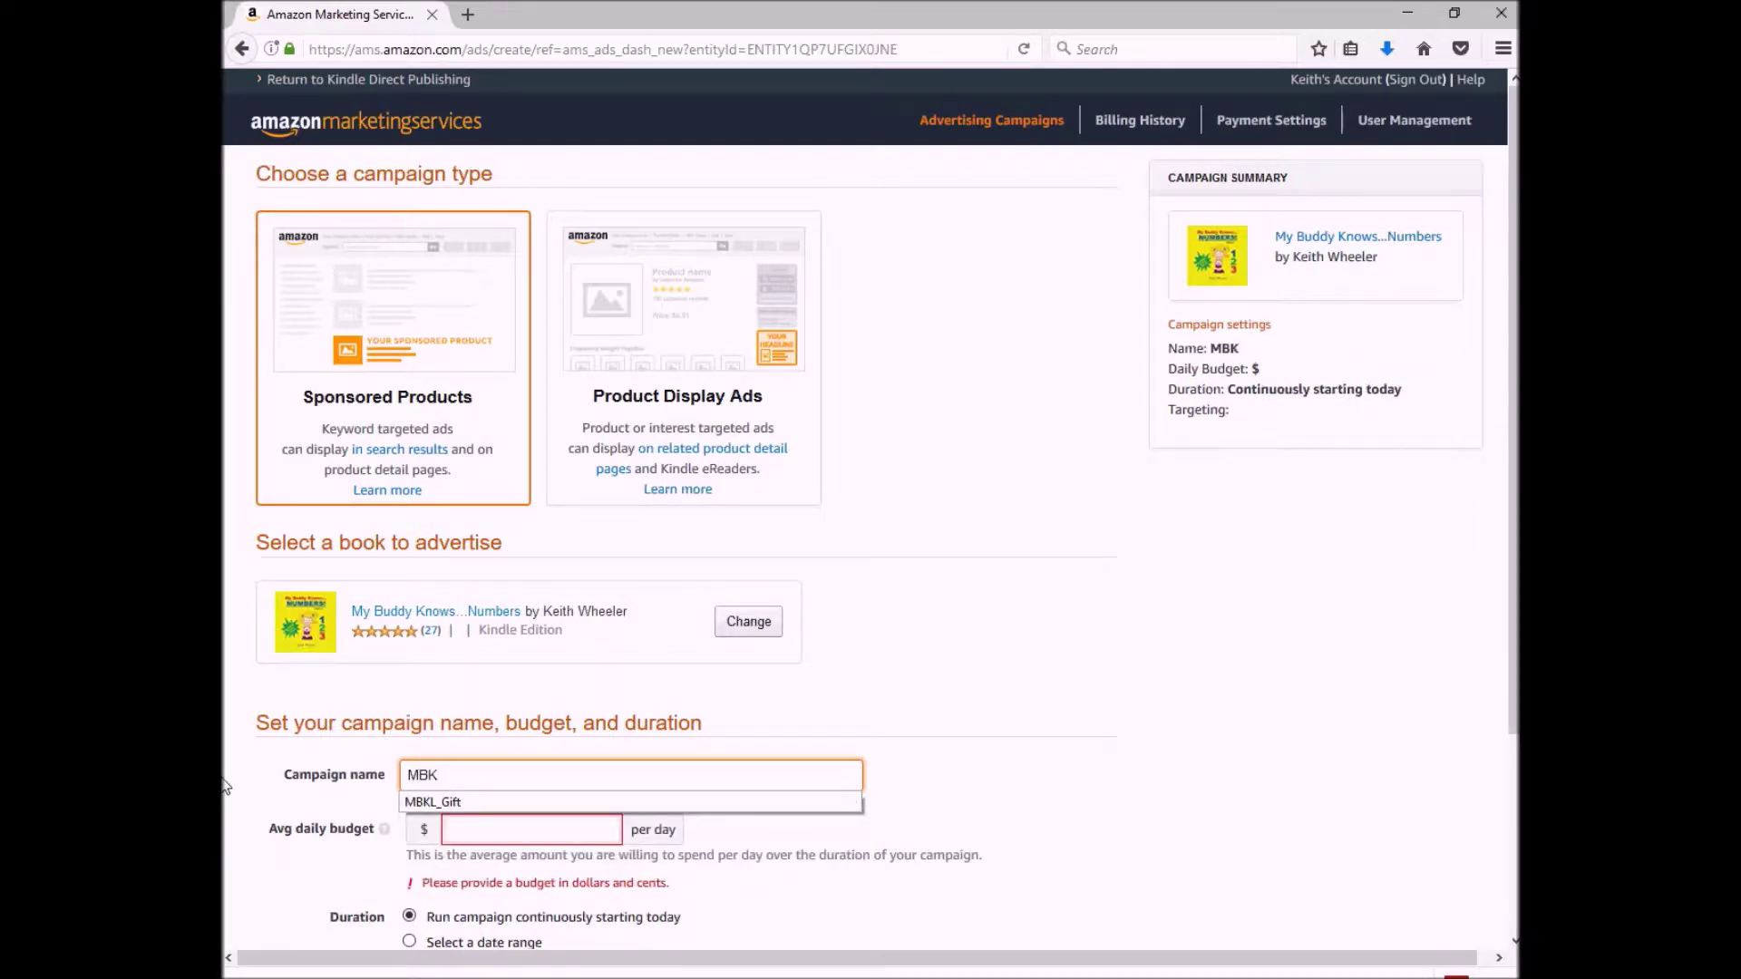
text(N_)
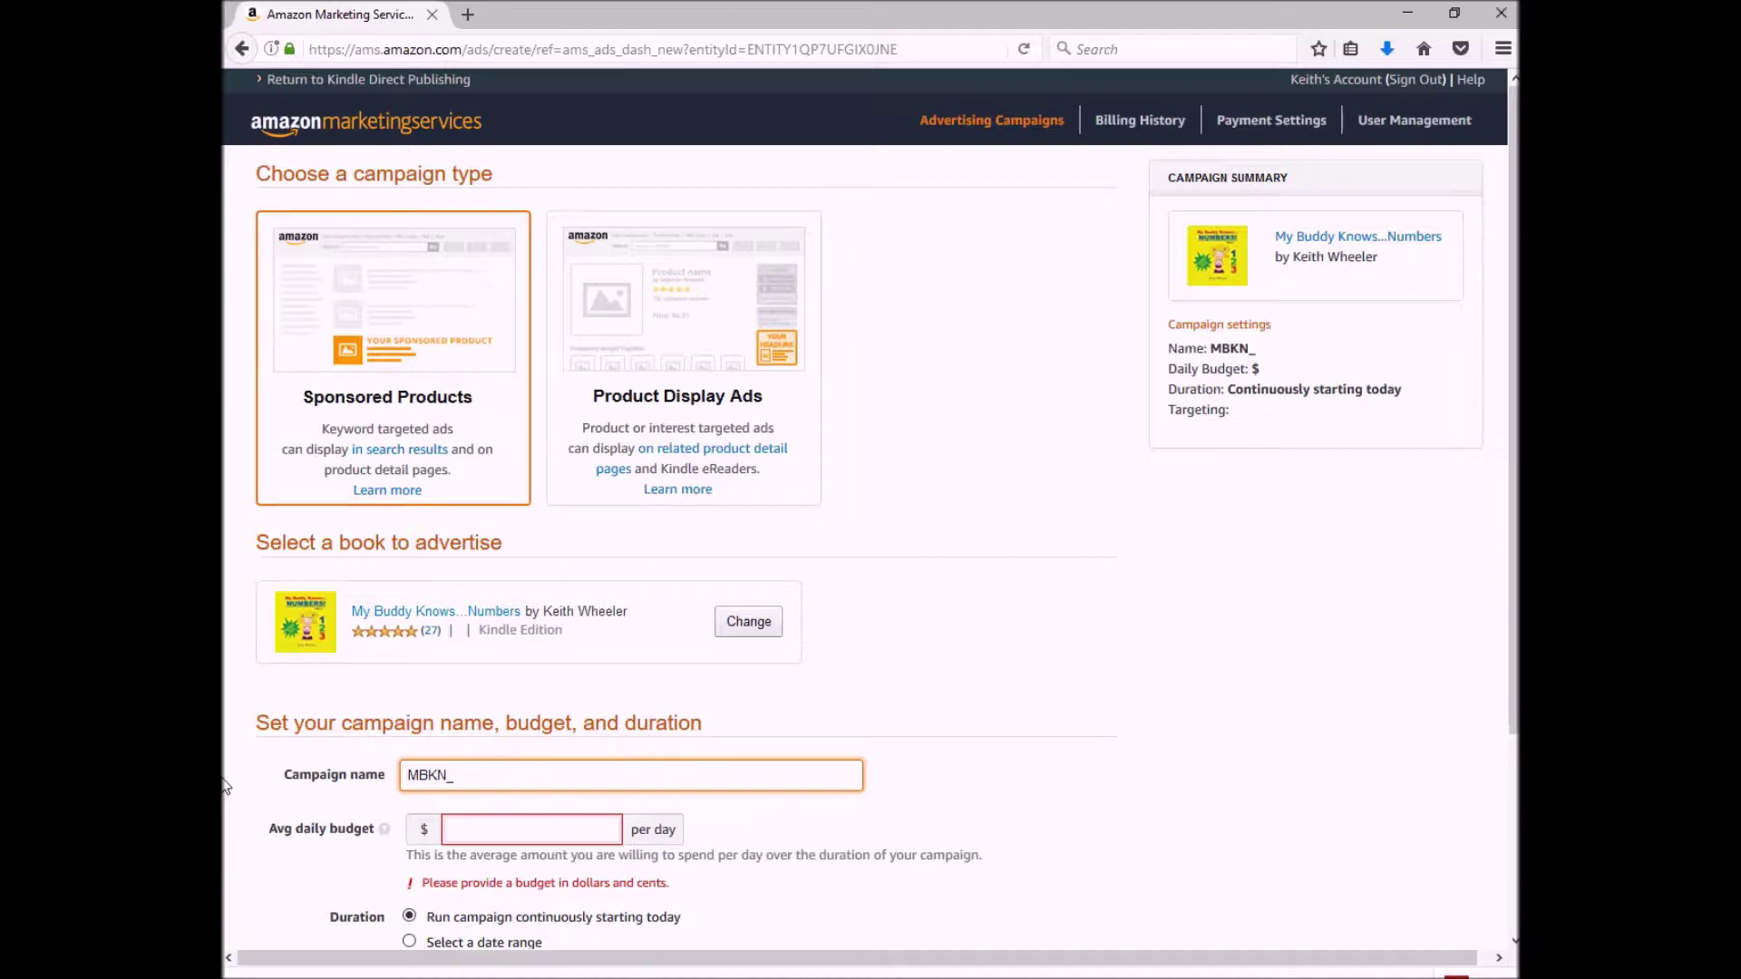
text(Initial)
click(385, 829)
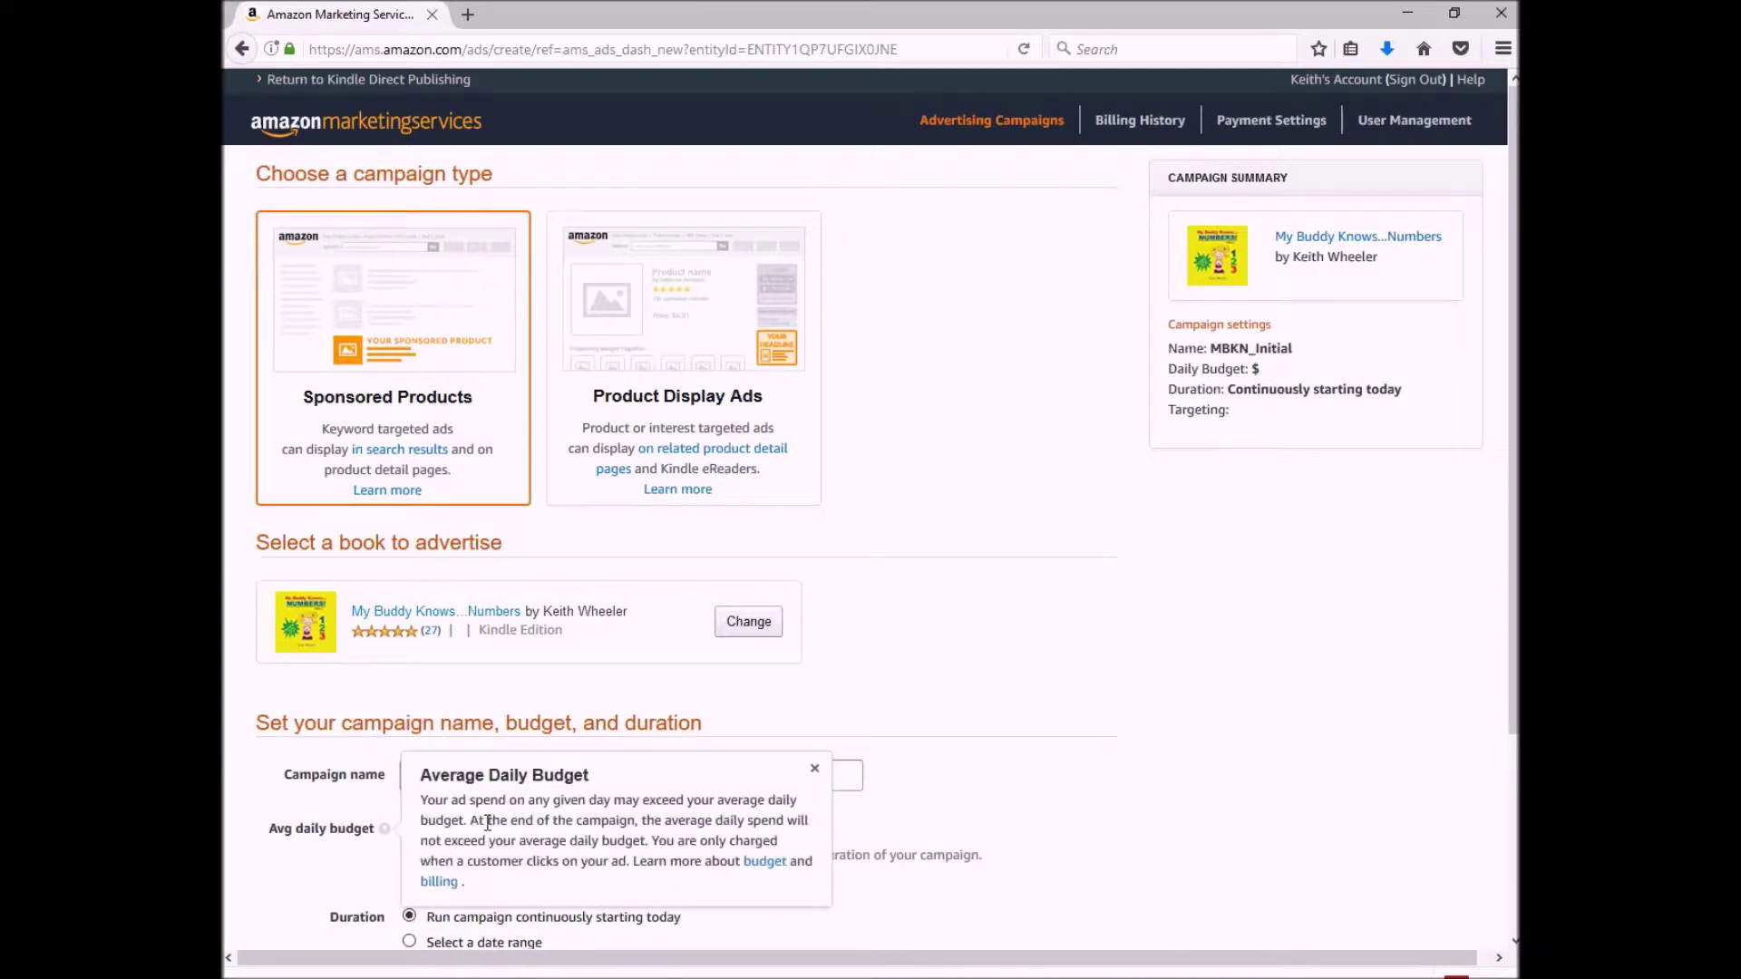
click(571, 832)
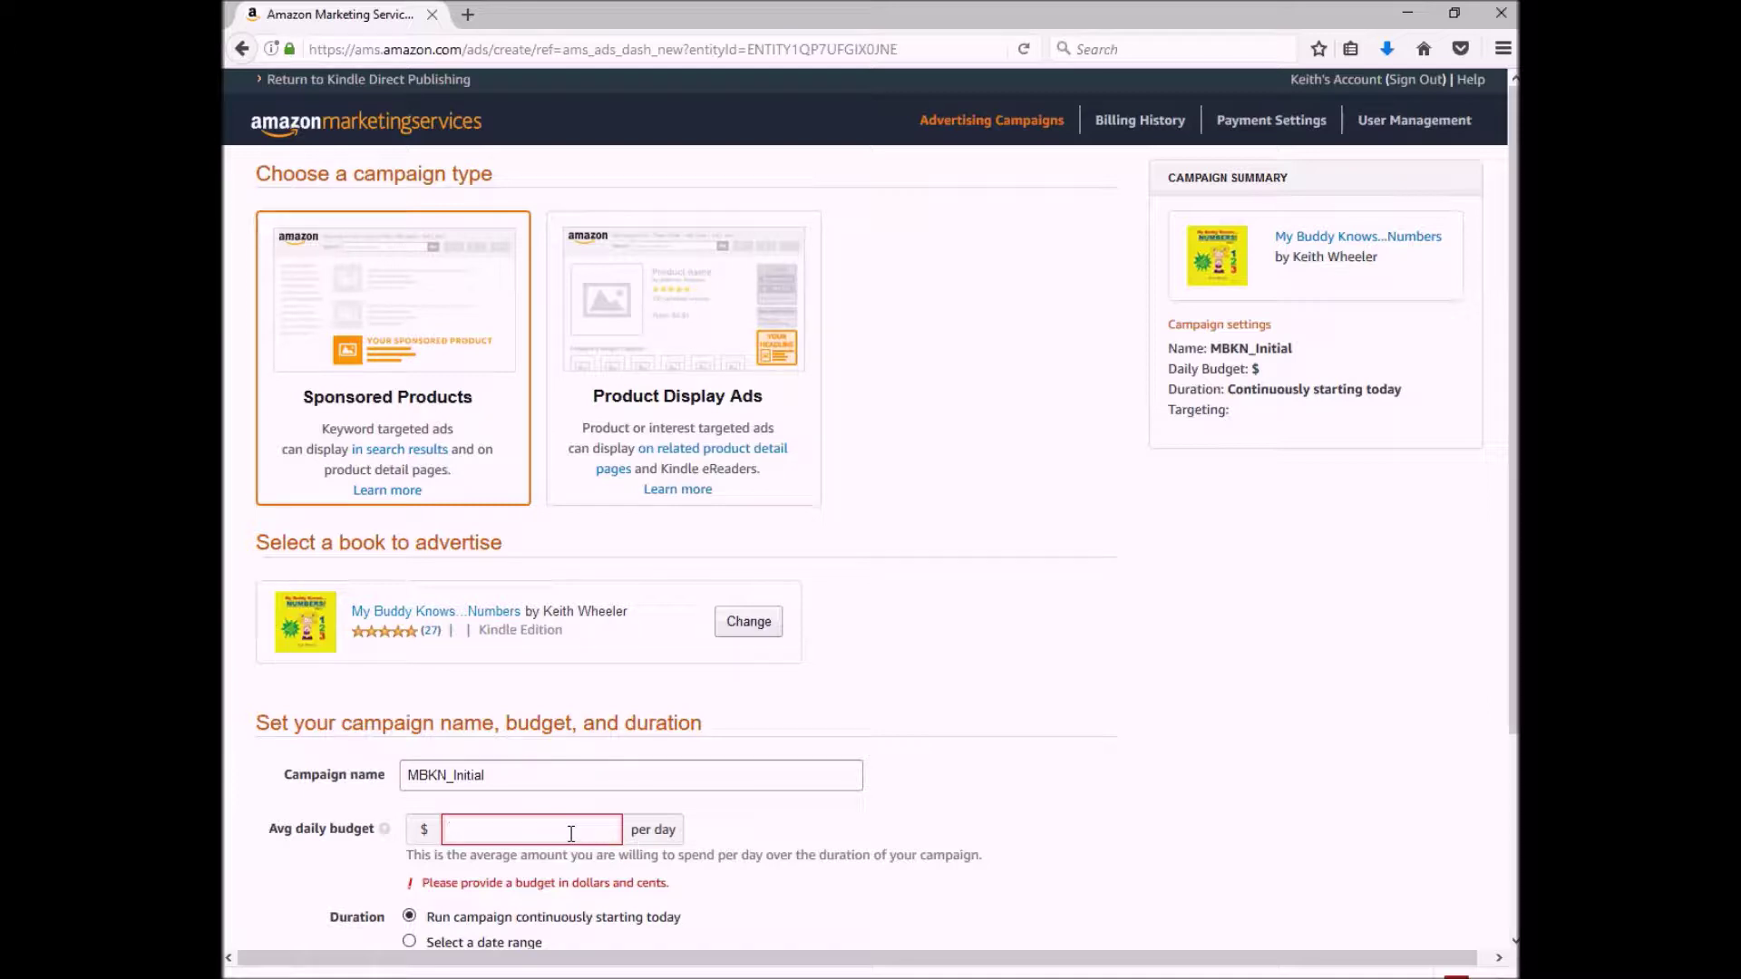
text(2)
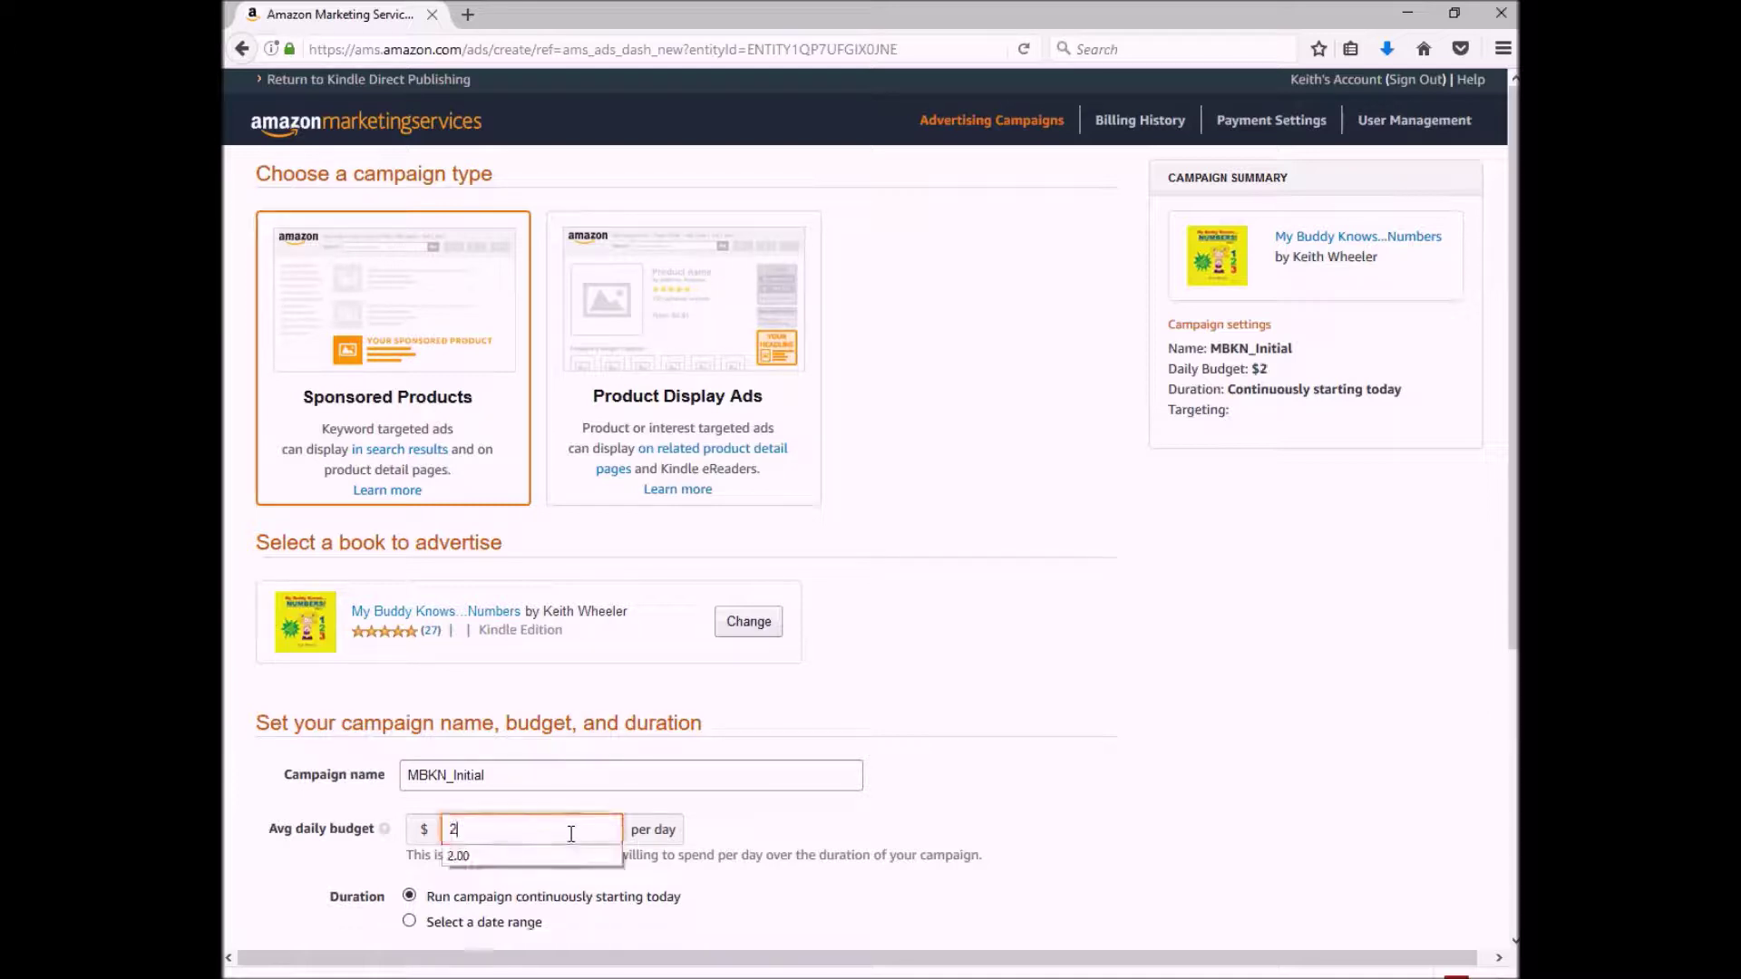
click(574, 858)
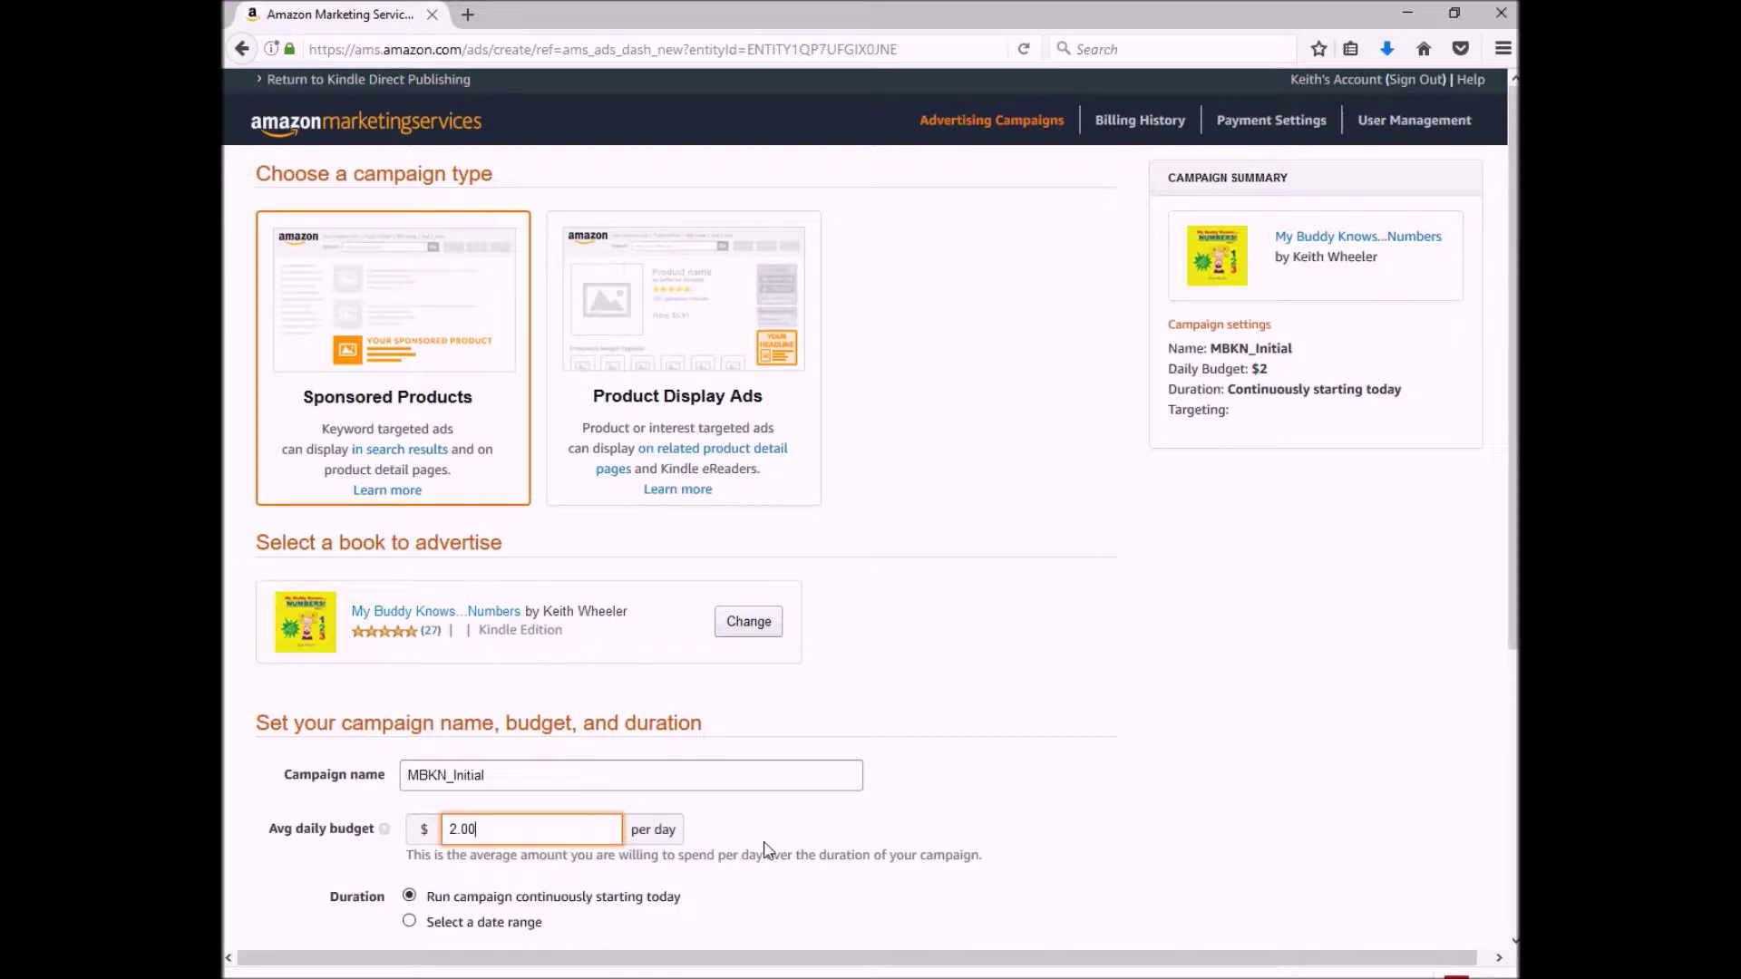
scroll(765, 850, down, 4)
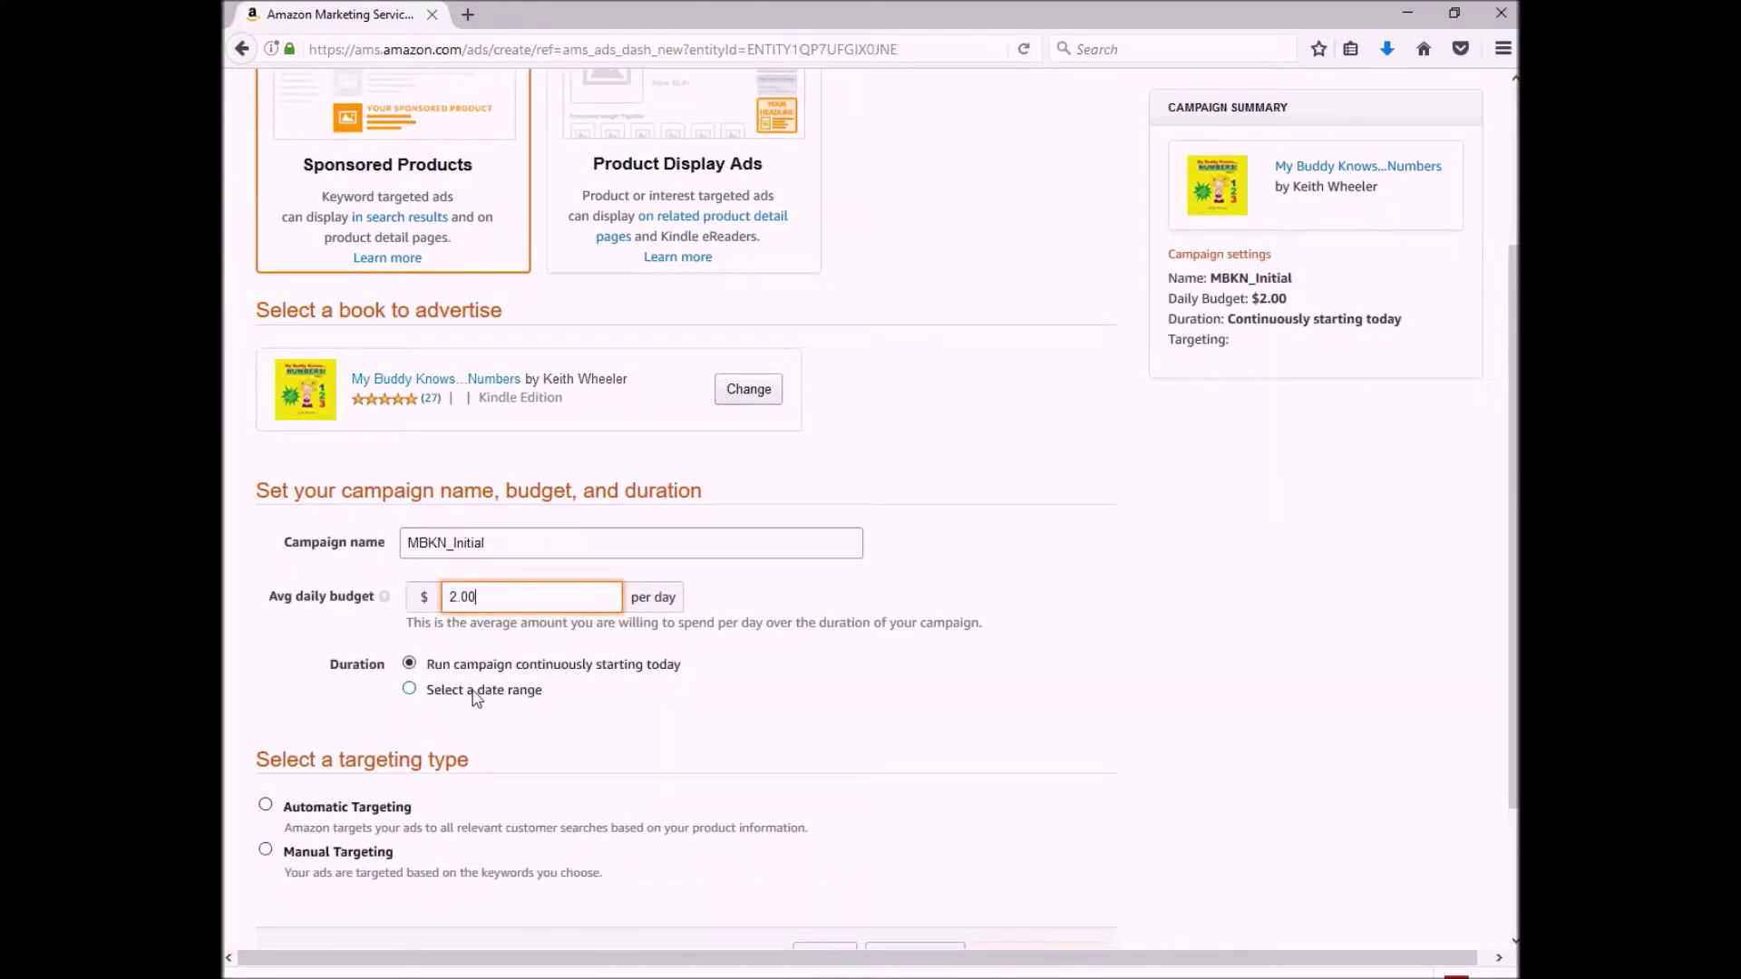
- Schedule the campaign to run from December 14 to December 23, 2017
click(409, 693)
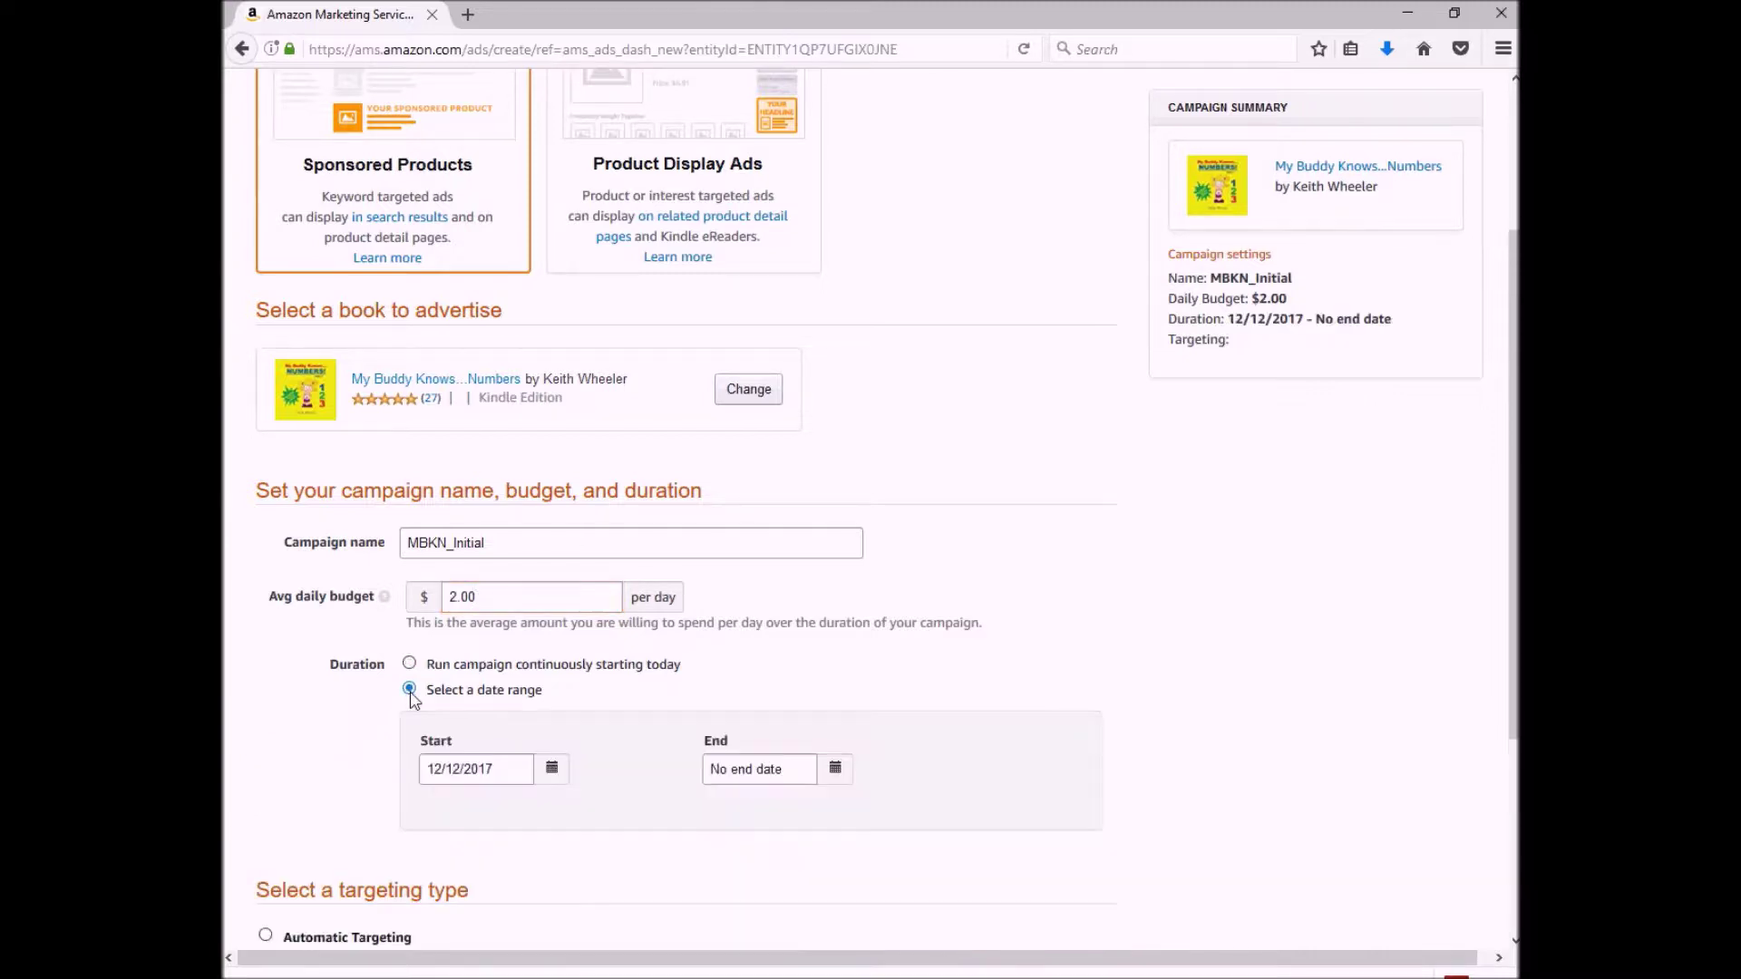
click(552, 770)
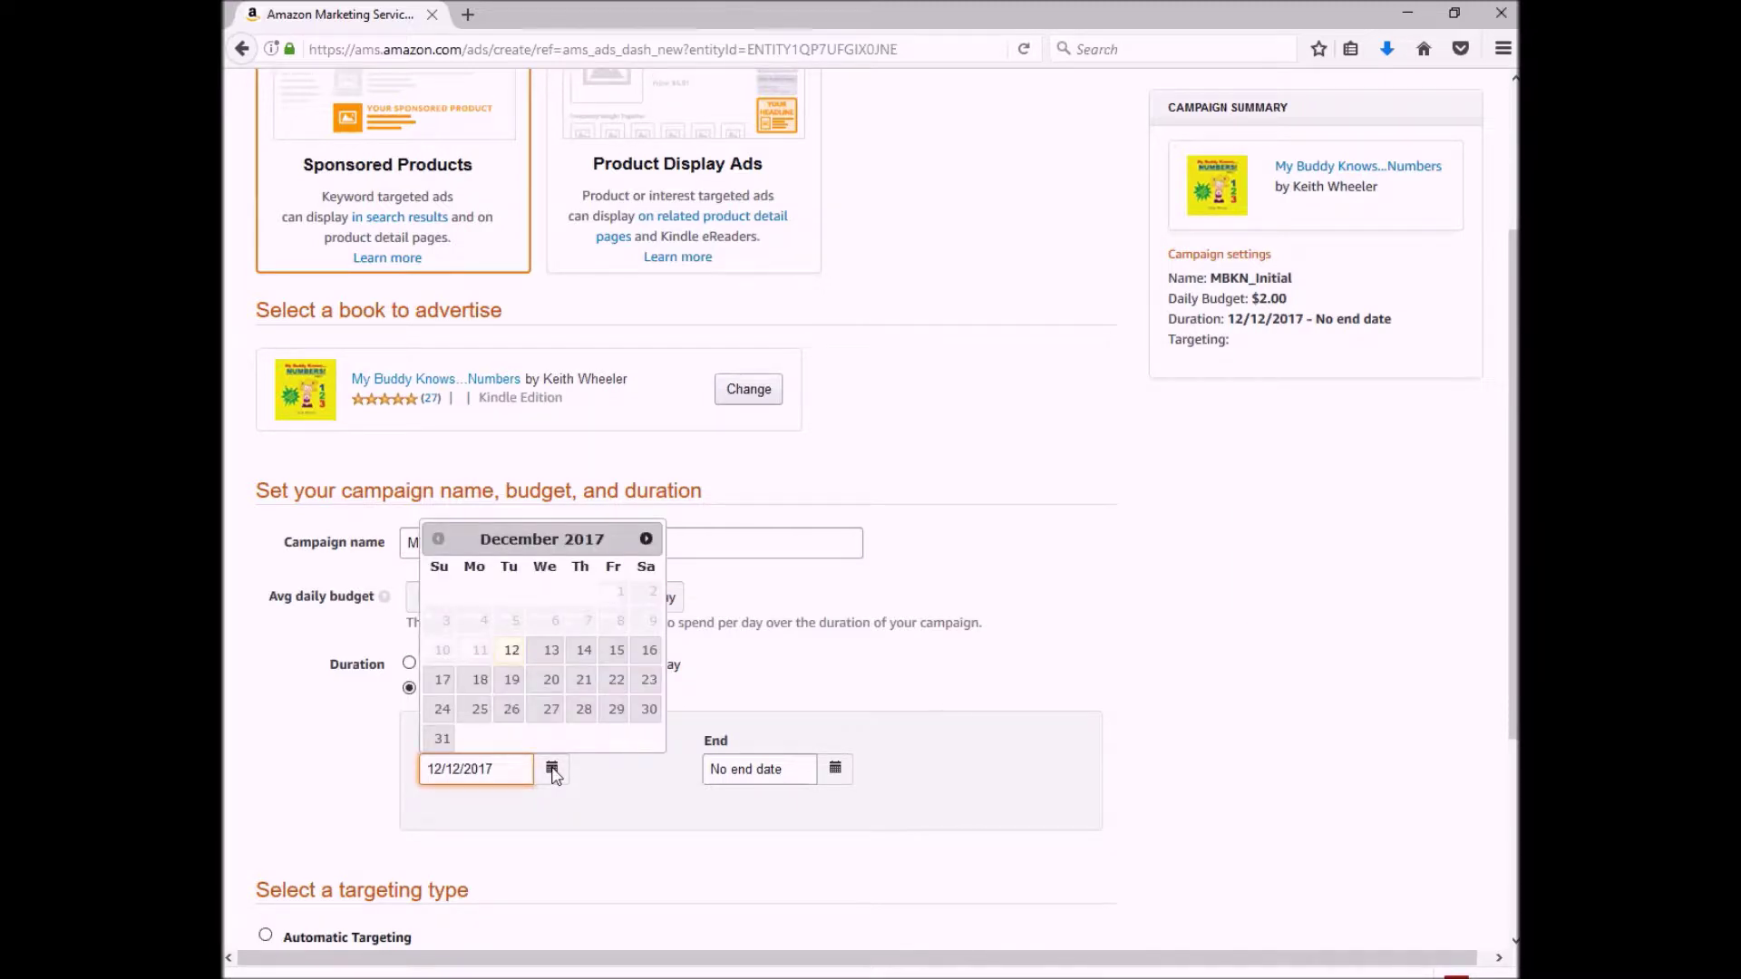
click(584, 650)
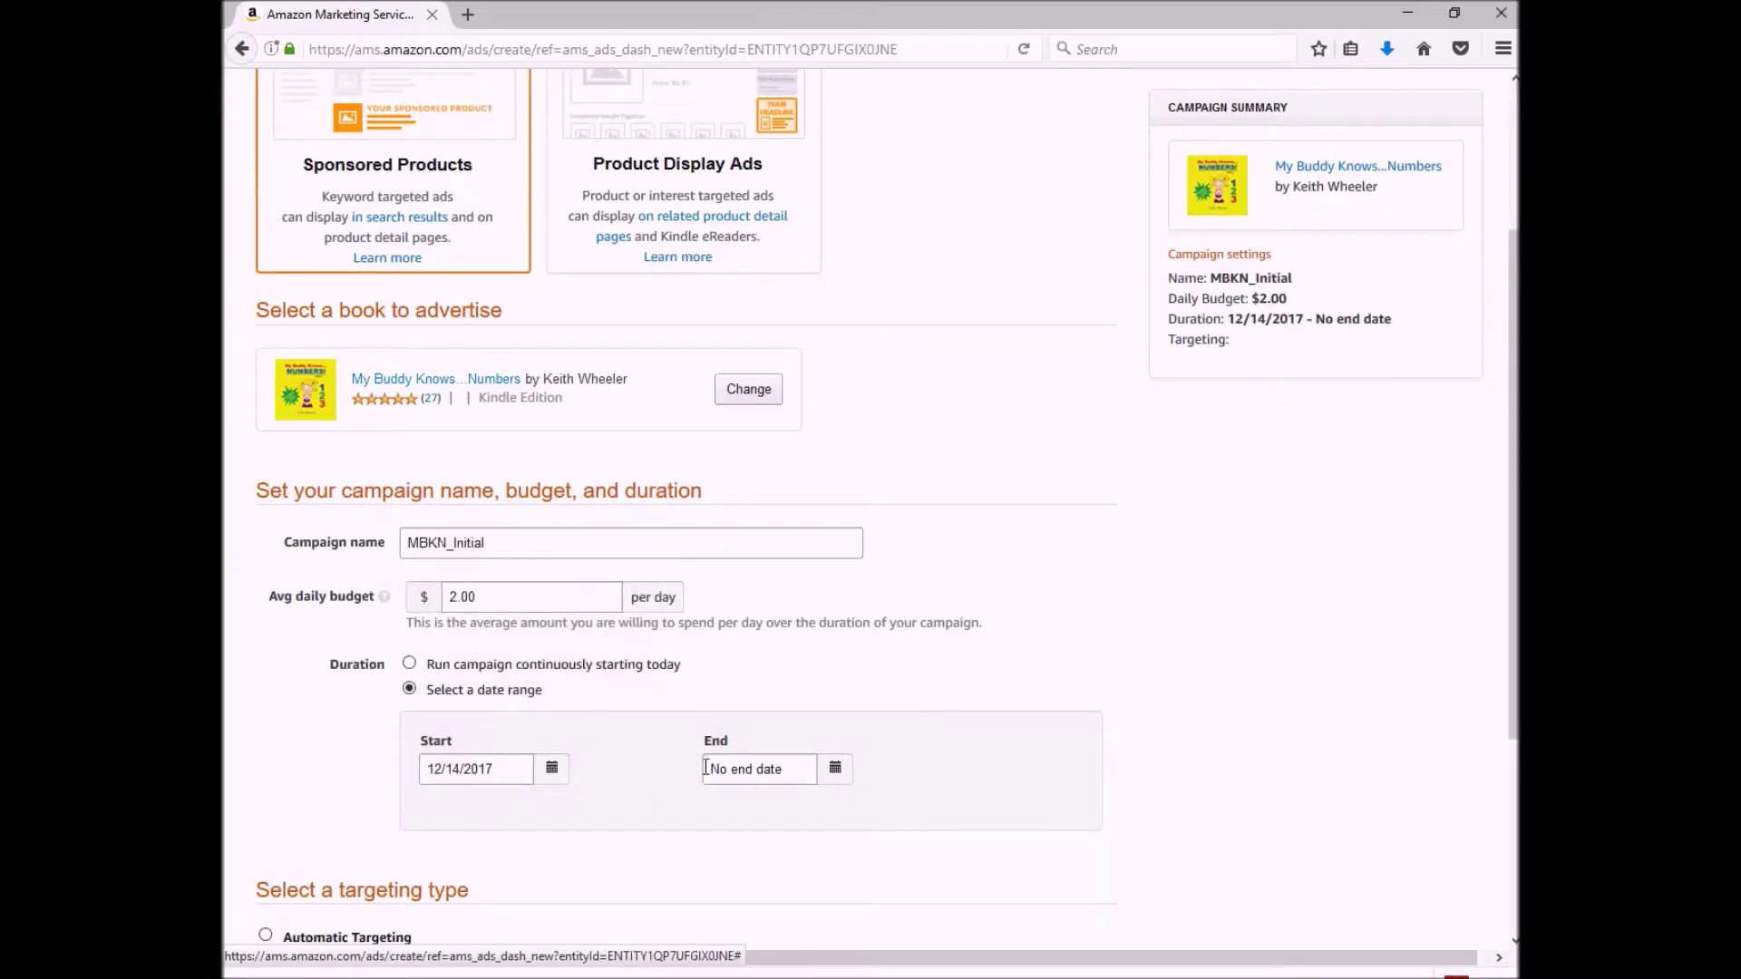
click(836, 771)
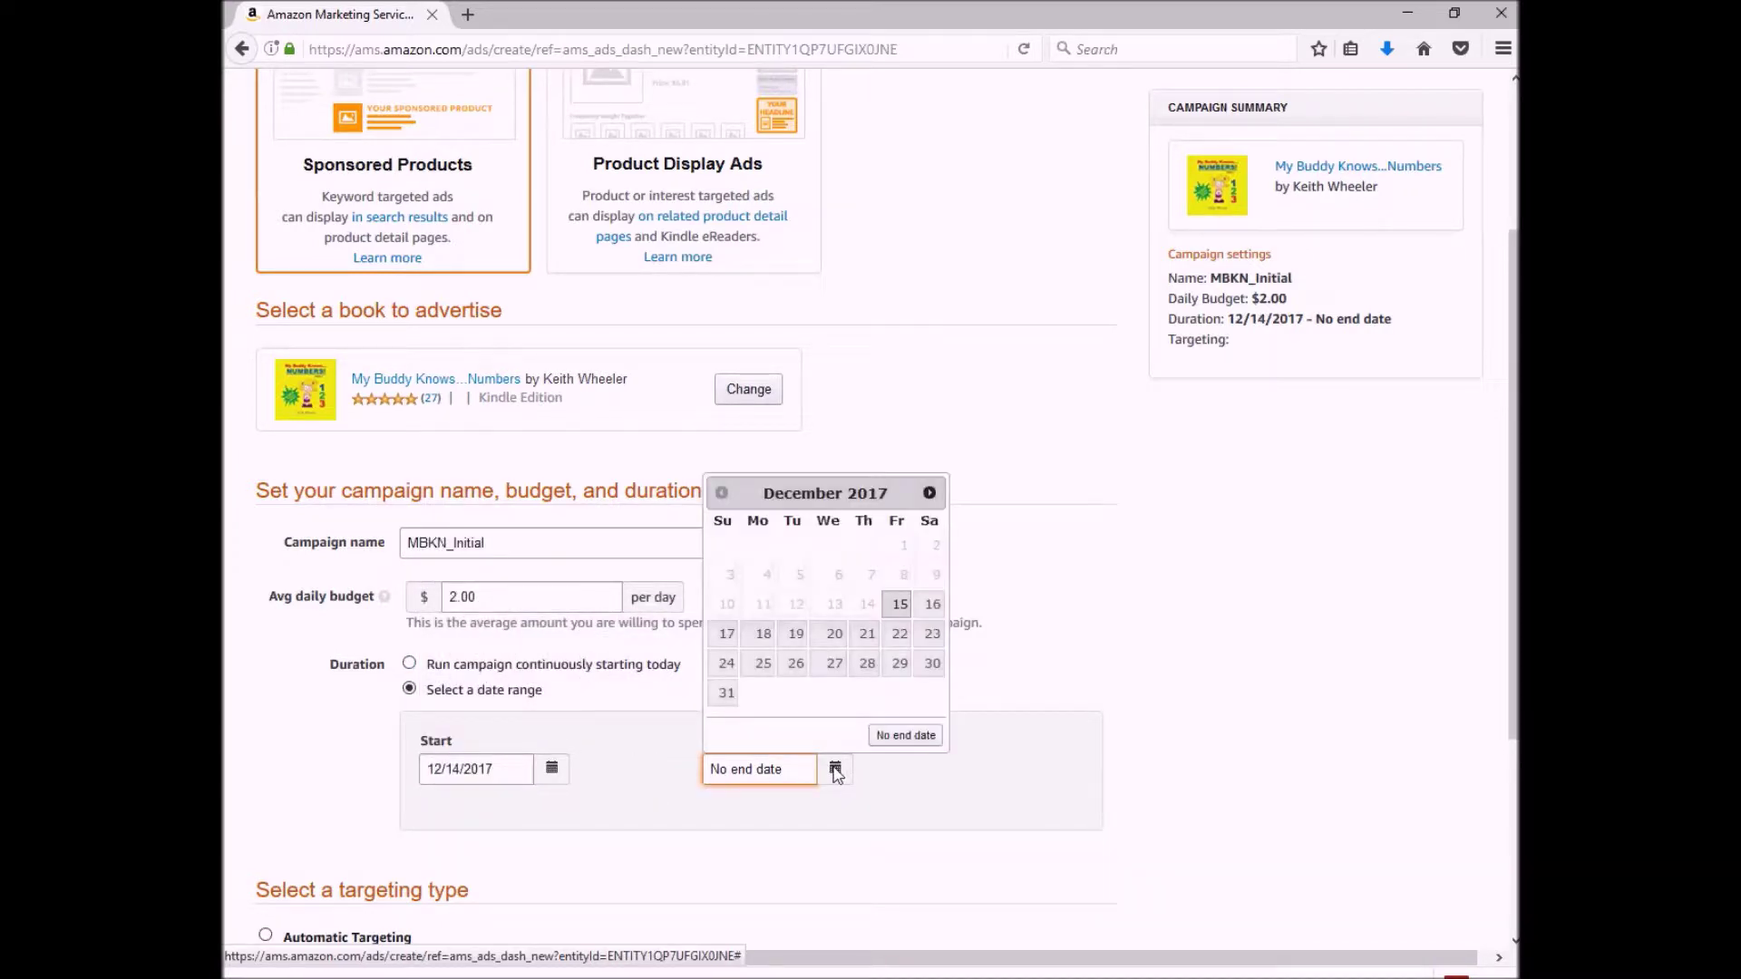
click(932, 636)
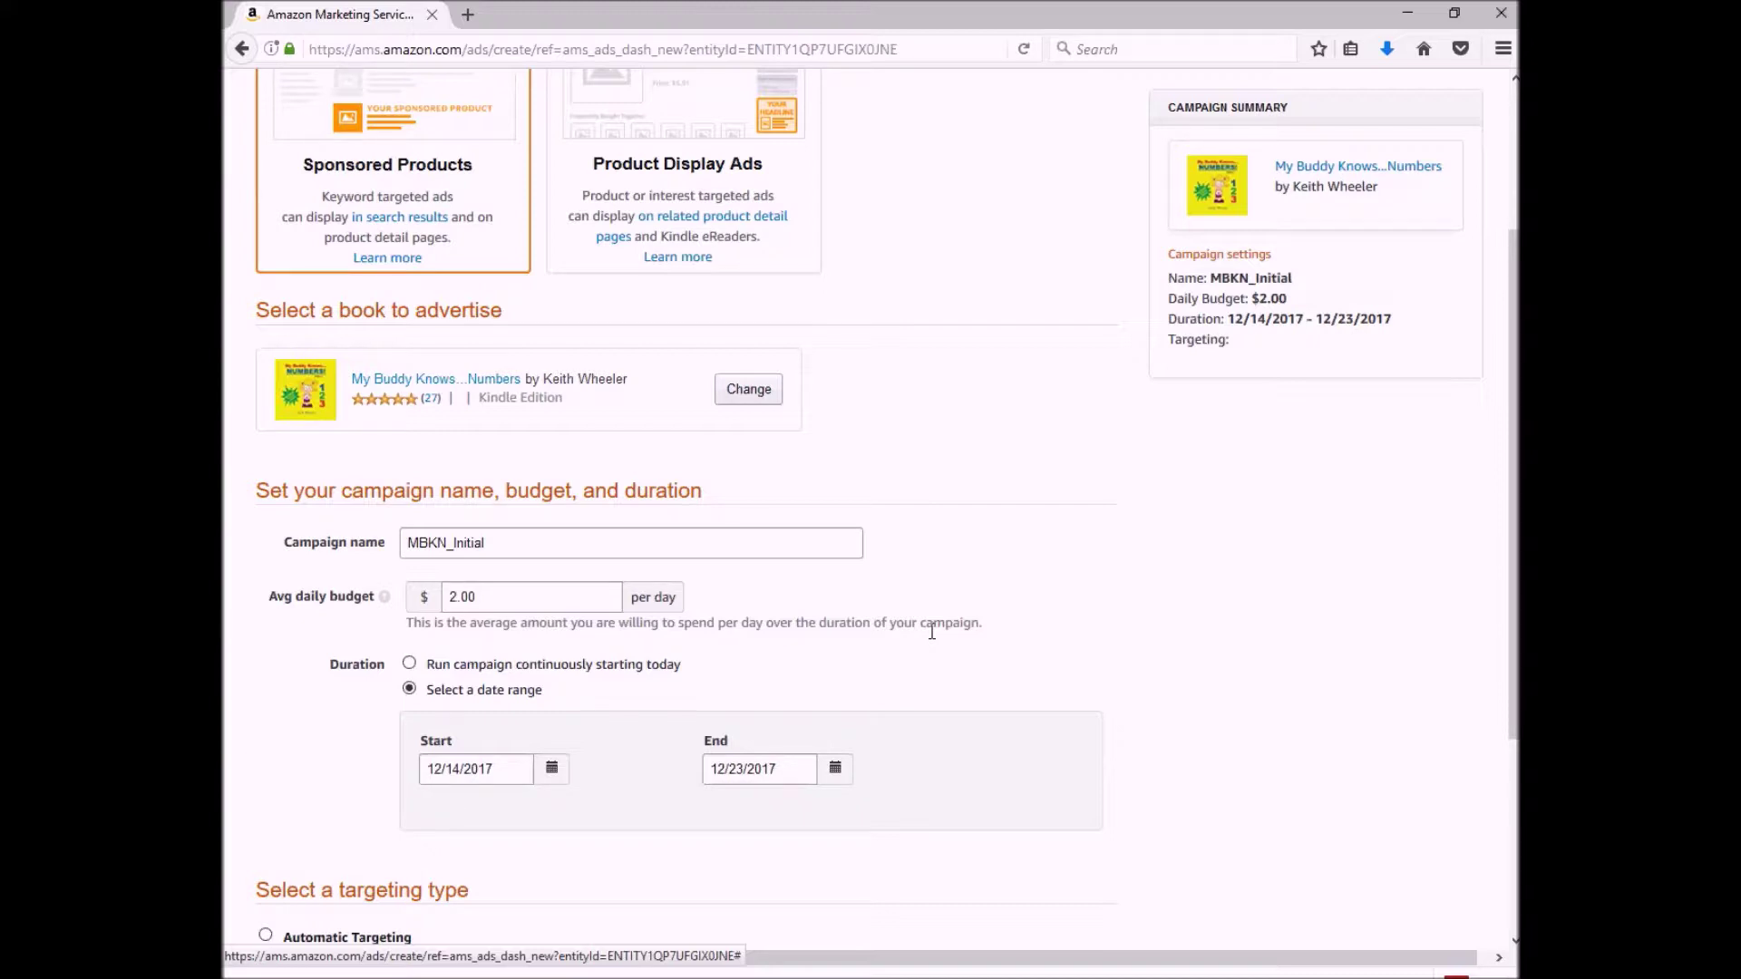
- Choose Manual Targeting and lower the suggested-keyword default CPC bid to $0.10
scroll(931, 632, down, 5)
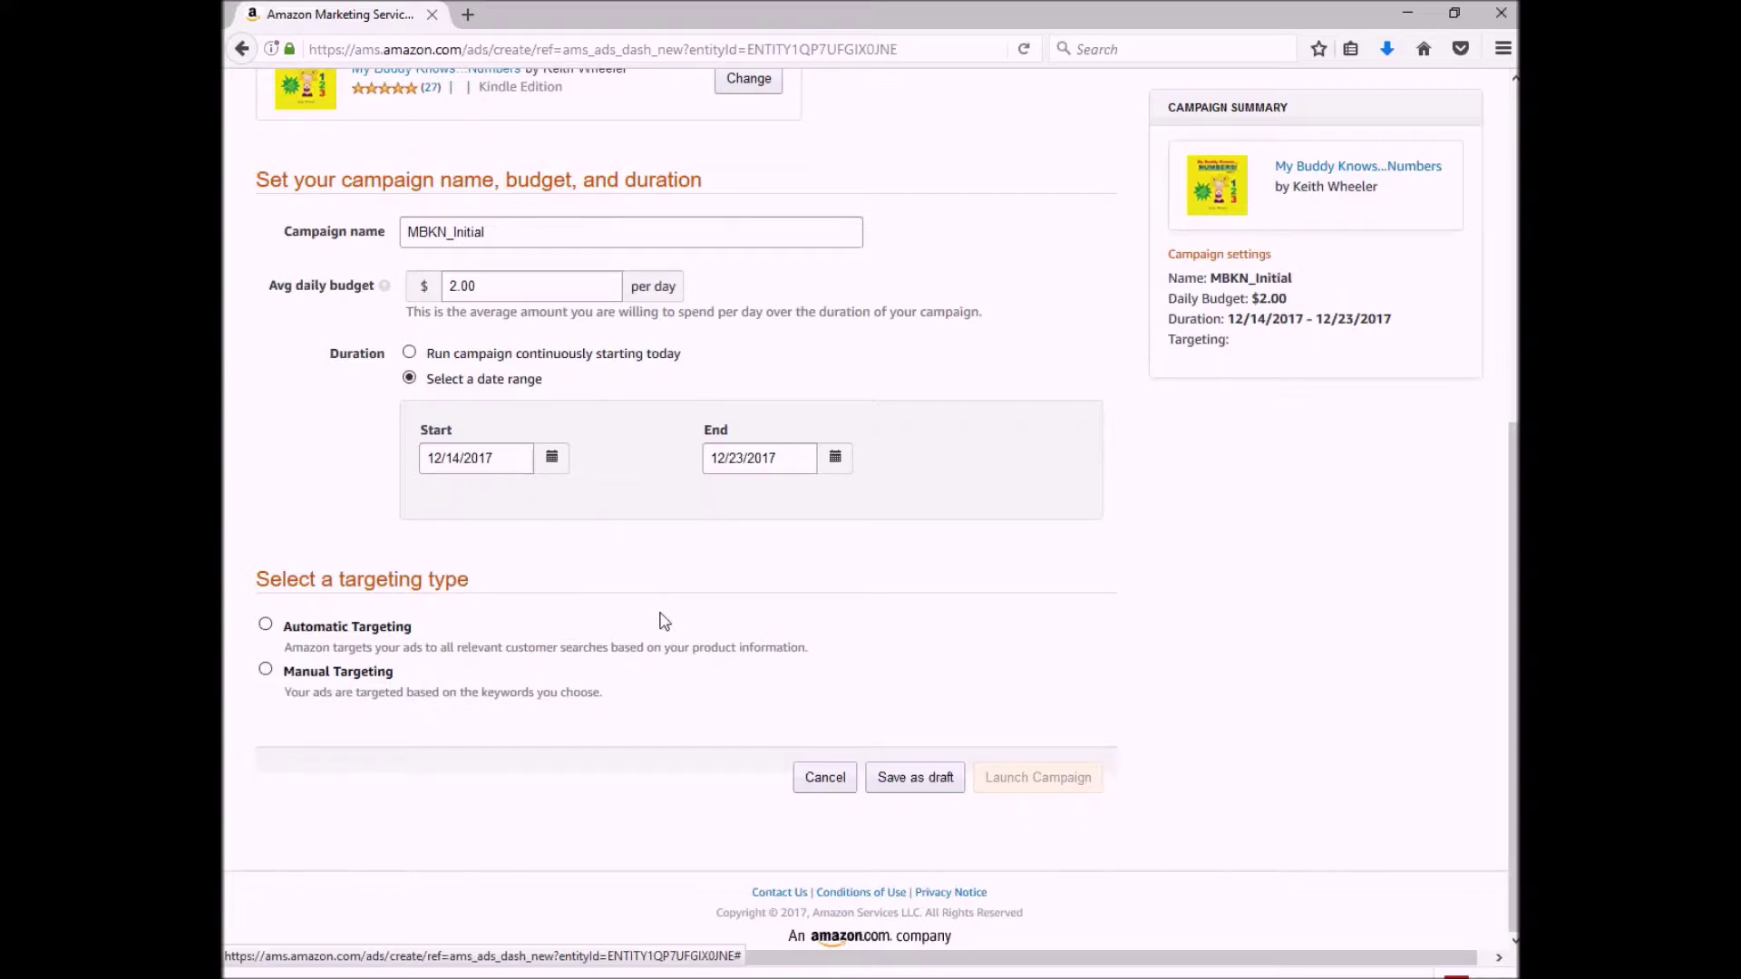
click(266, 671)
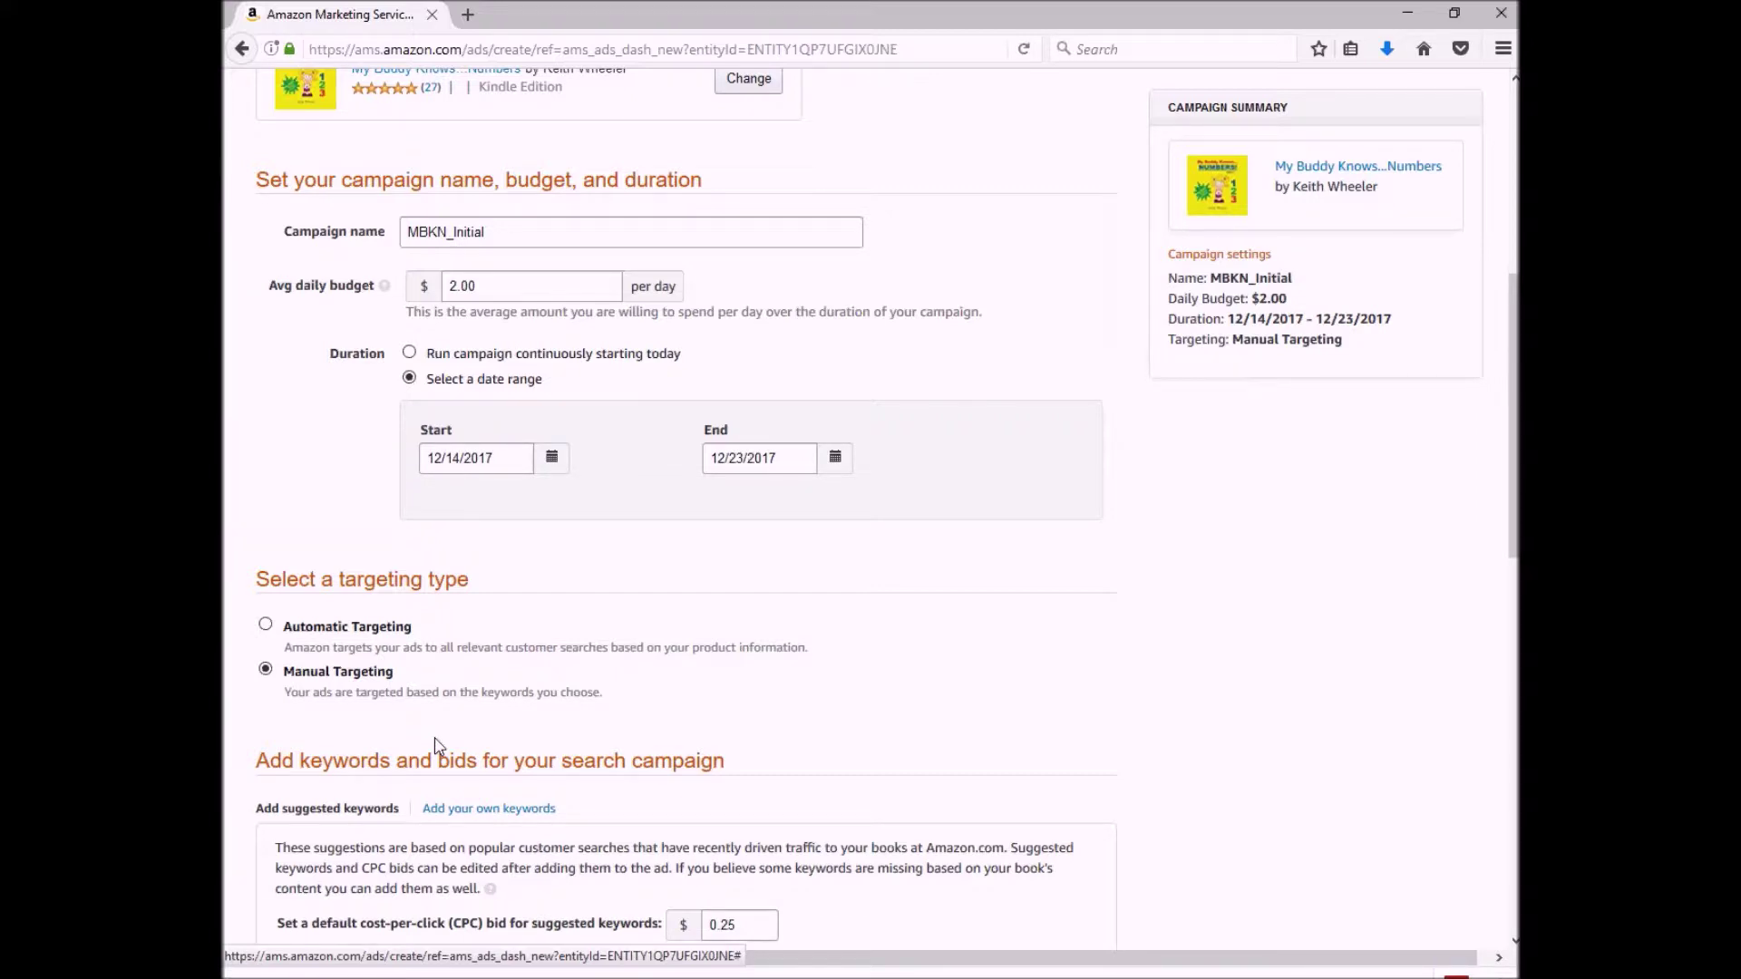
scroll(422, 793, down, 3)
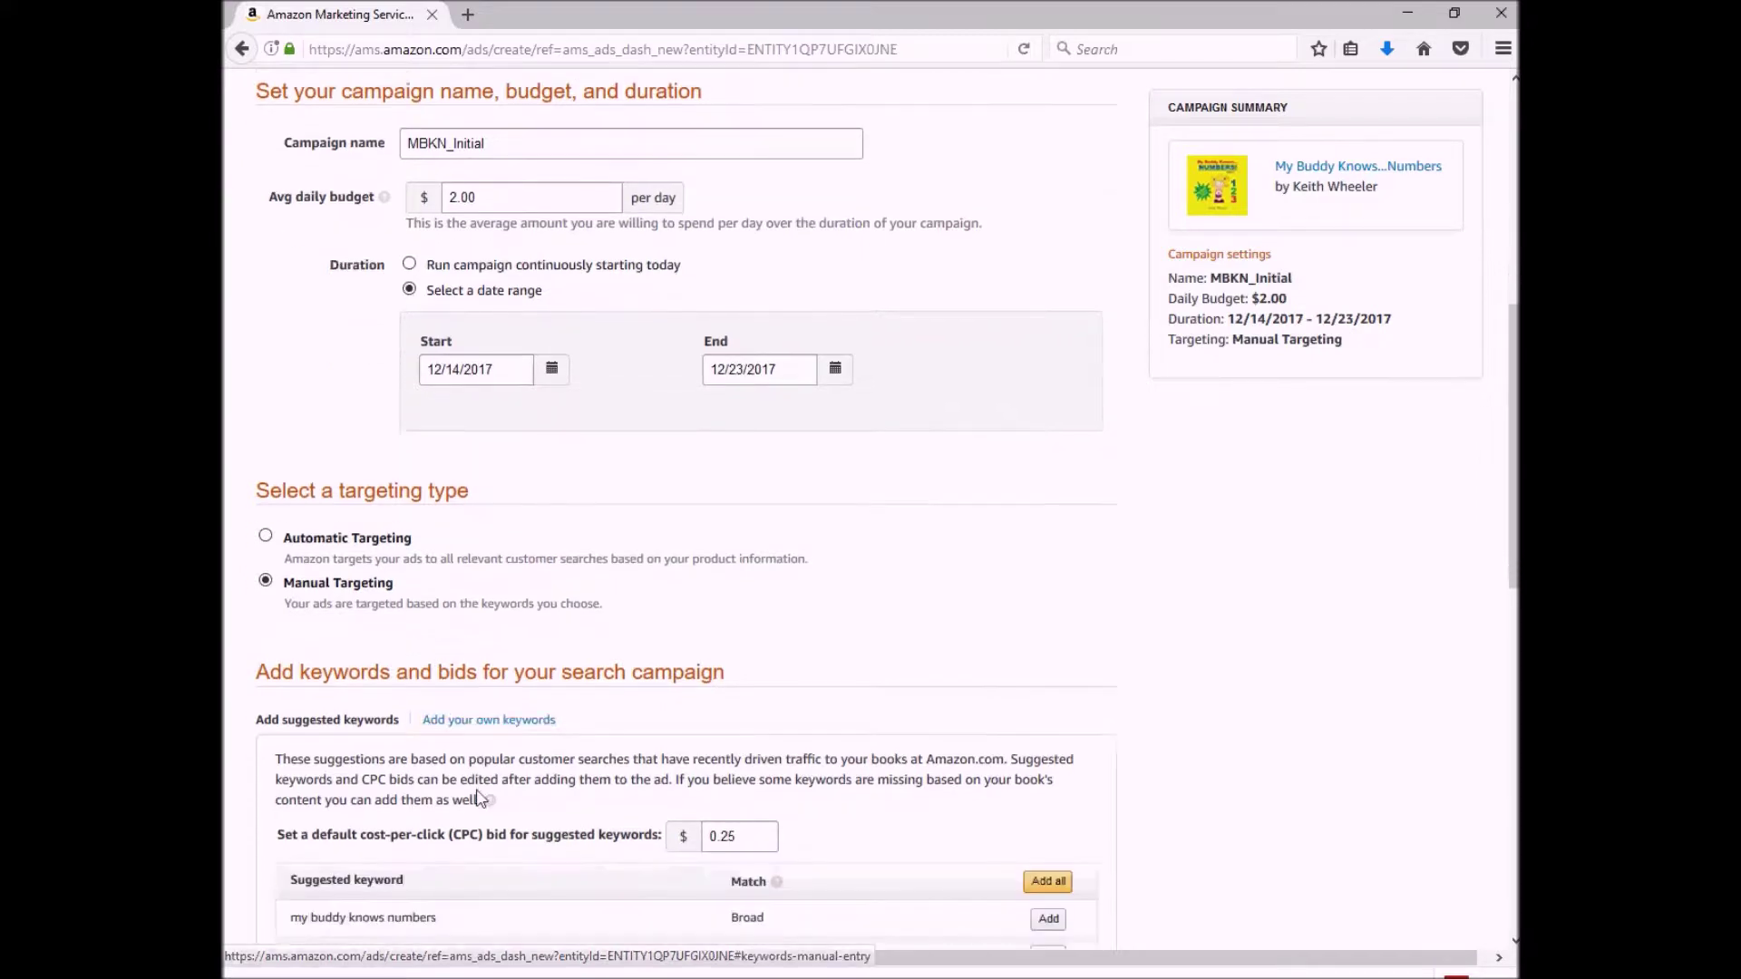
click(745, 807)
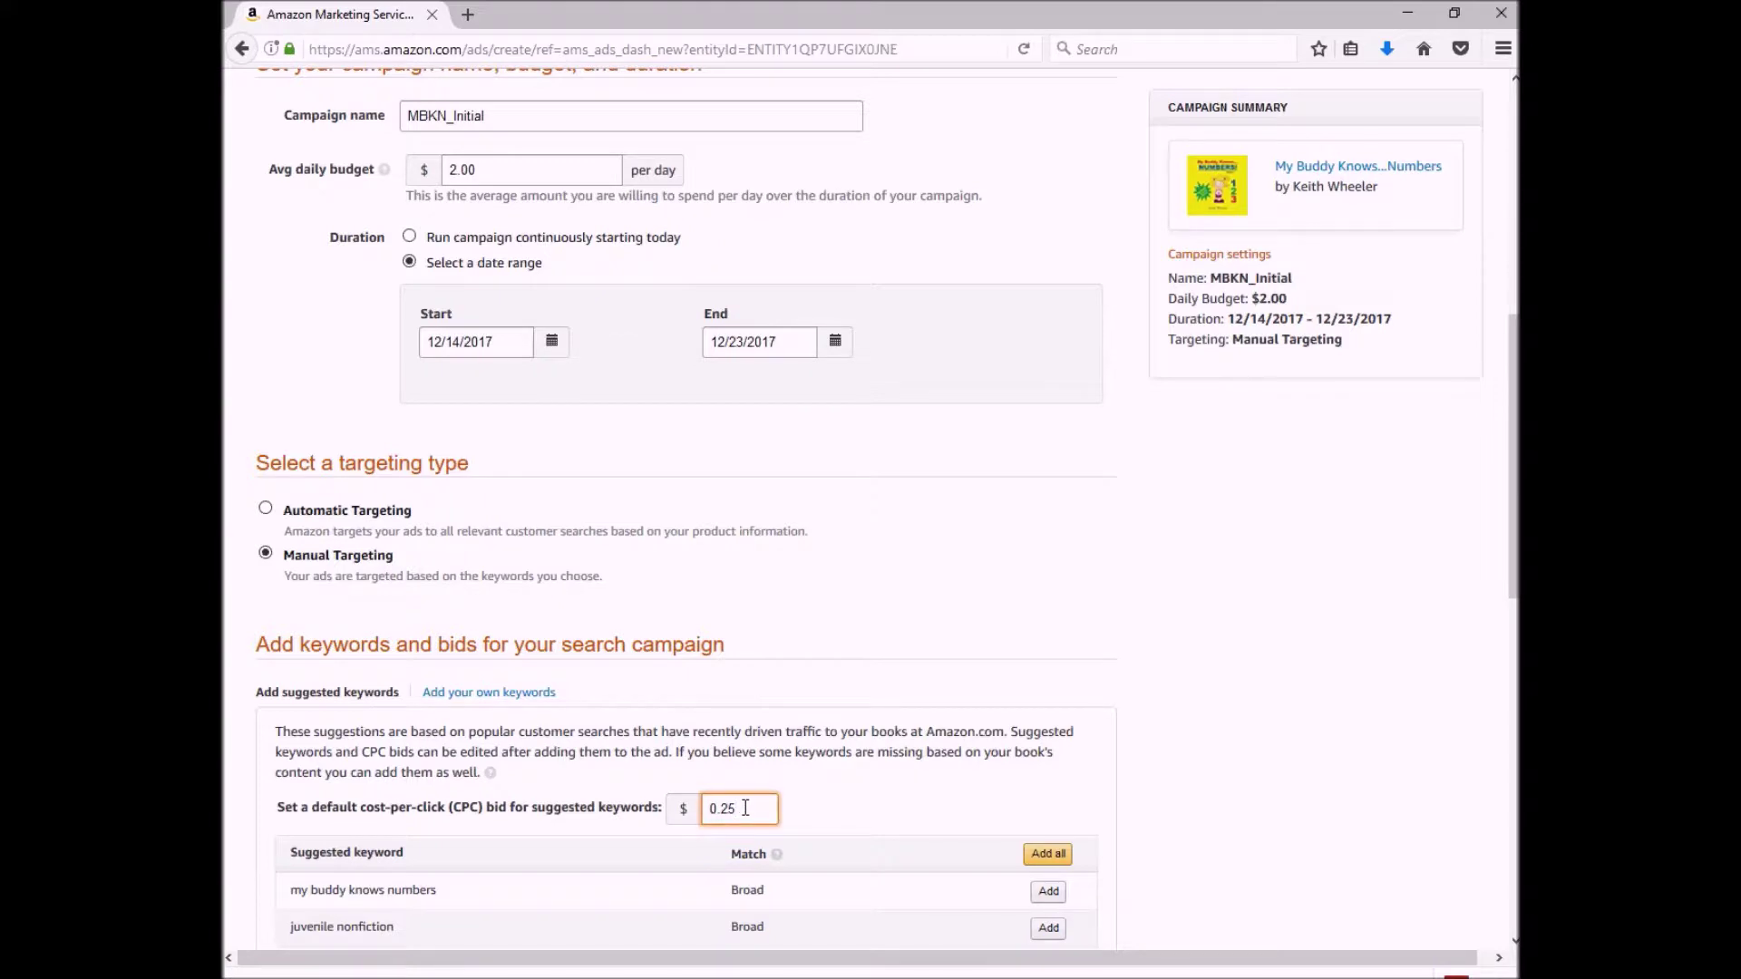
key(BackSpace)
key(BackSpace)
text(10)
click(867, 800)
- Browse the suggested keywords, then switch to adding your own keywords
scroll(856, 833, down, 2)
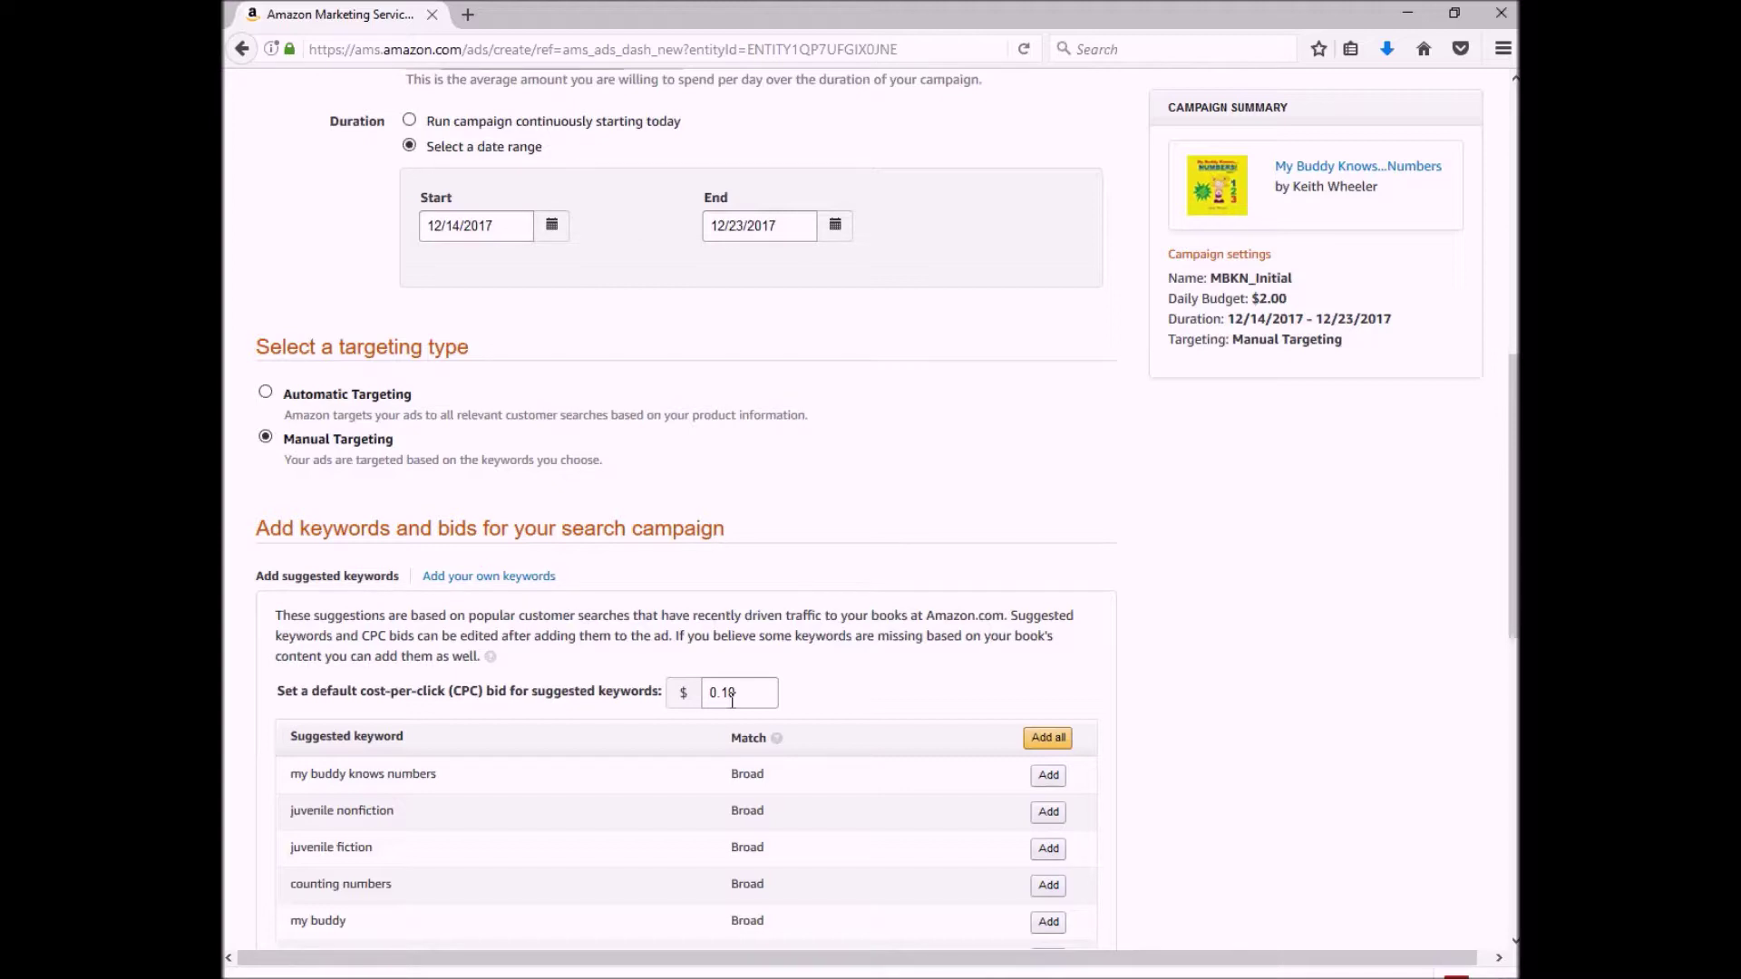
scroll(733, 698, down, 5)
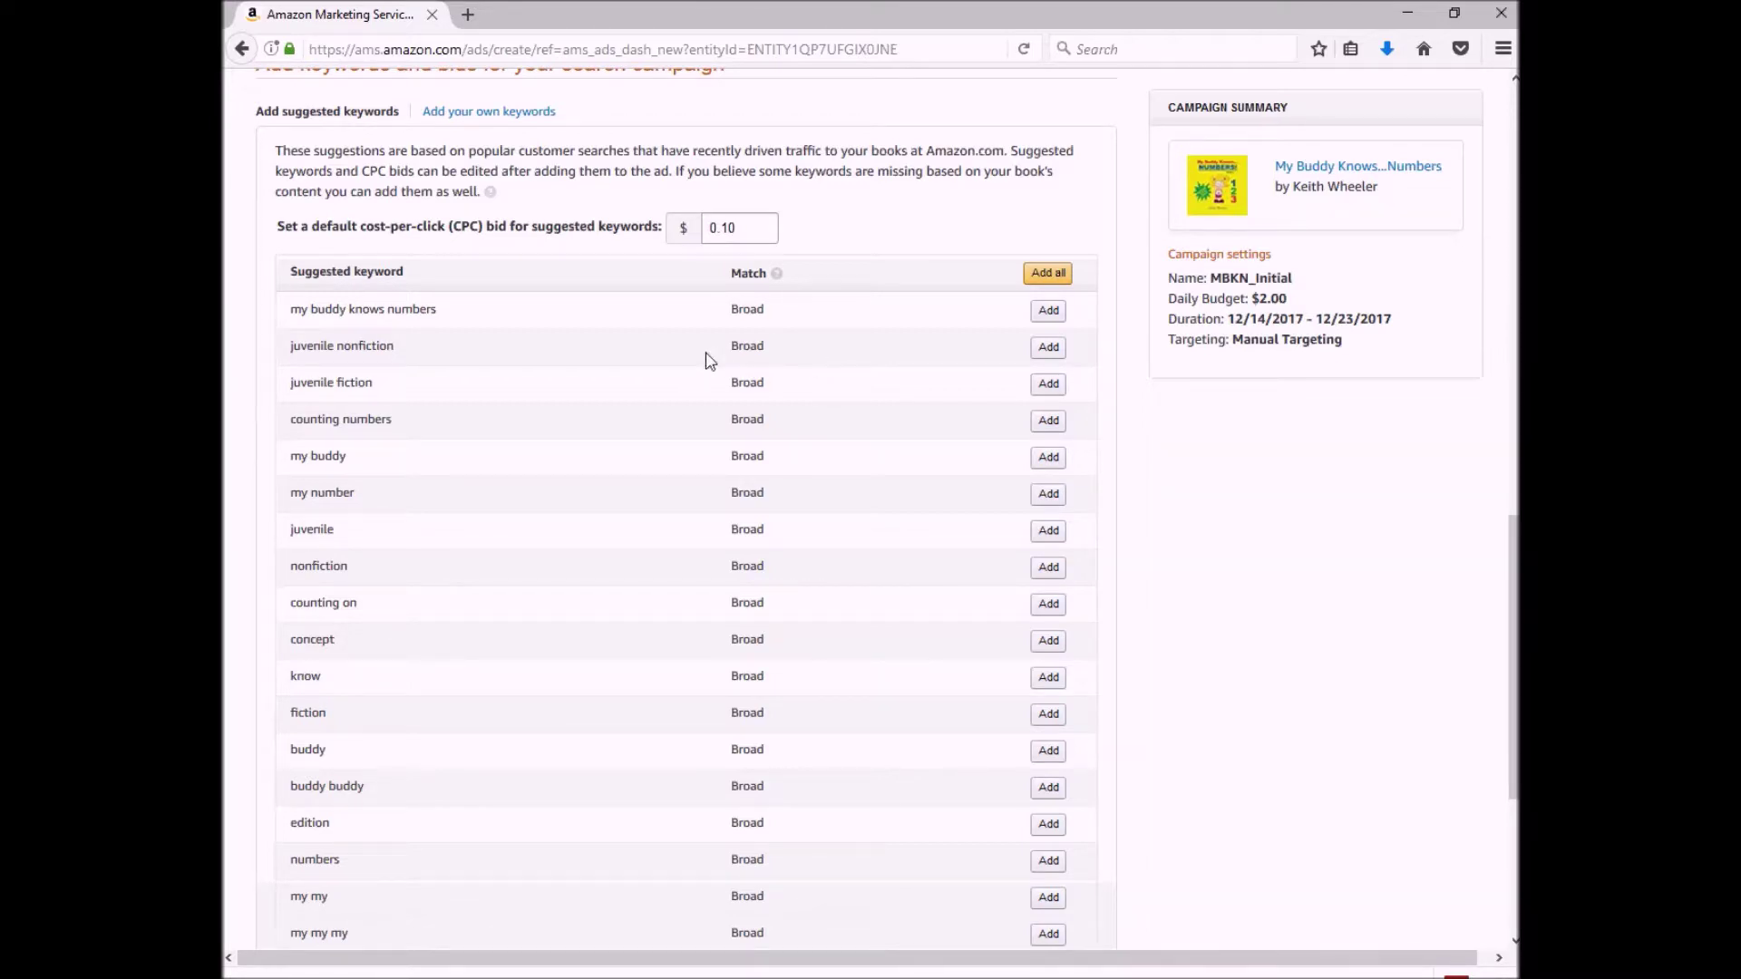
scroll(707, 361, up, 3)
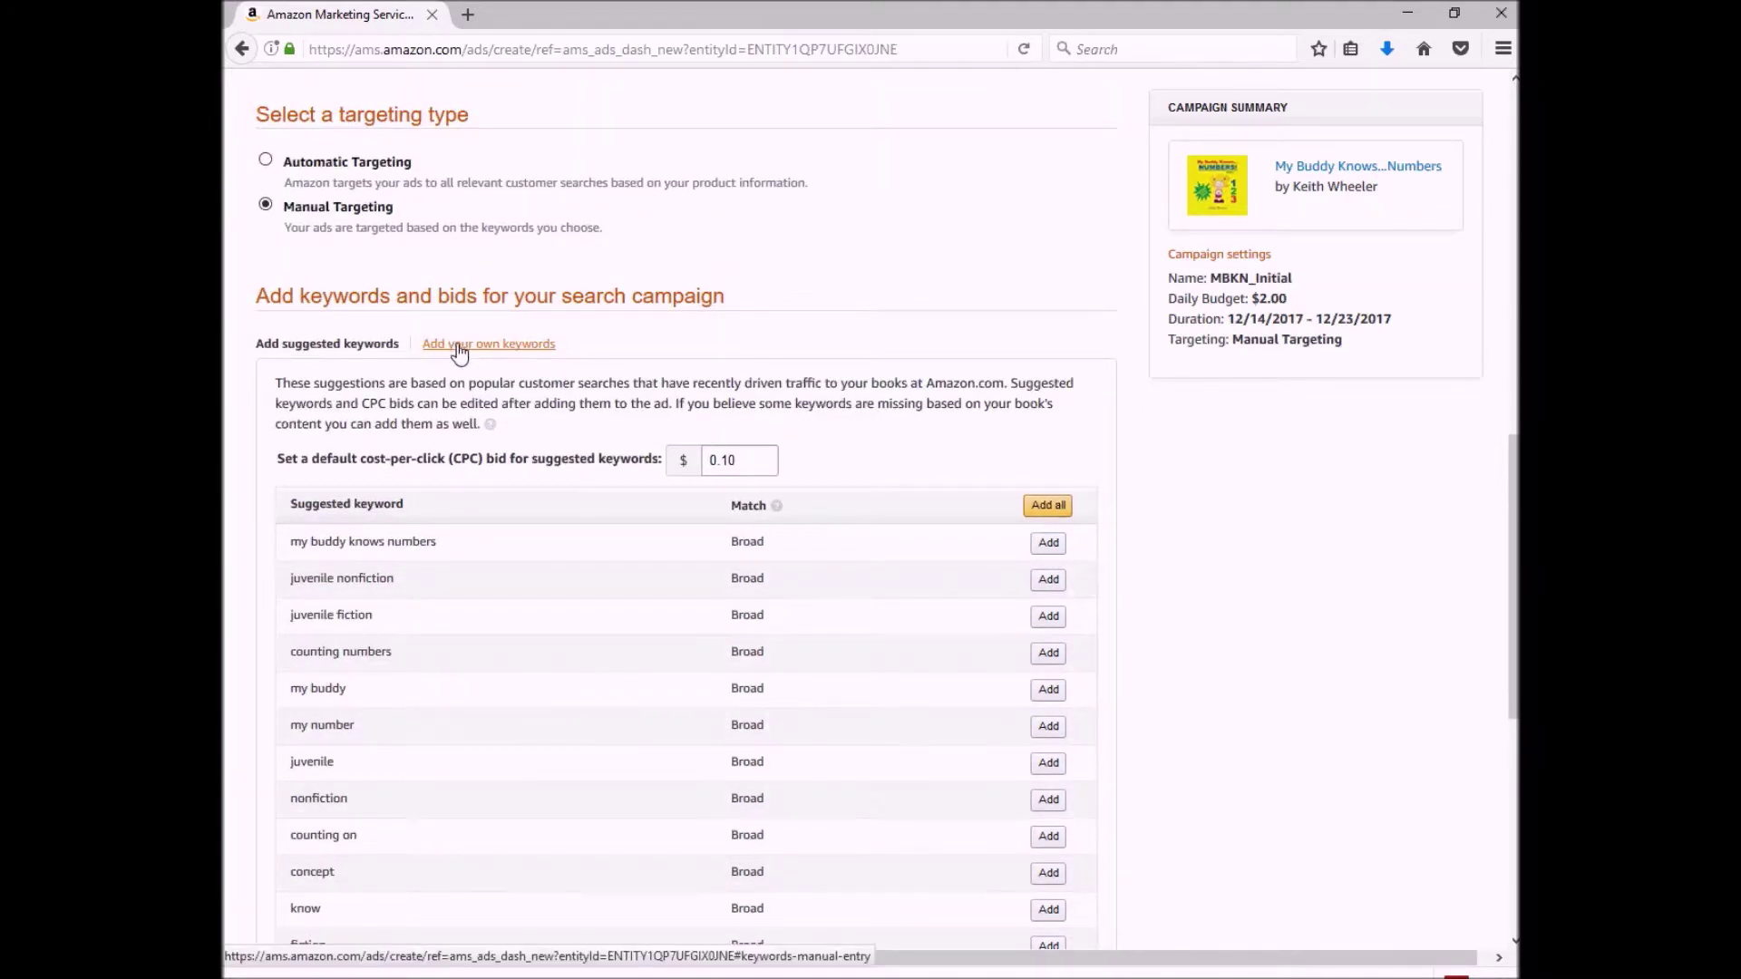
click(465, 349)
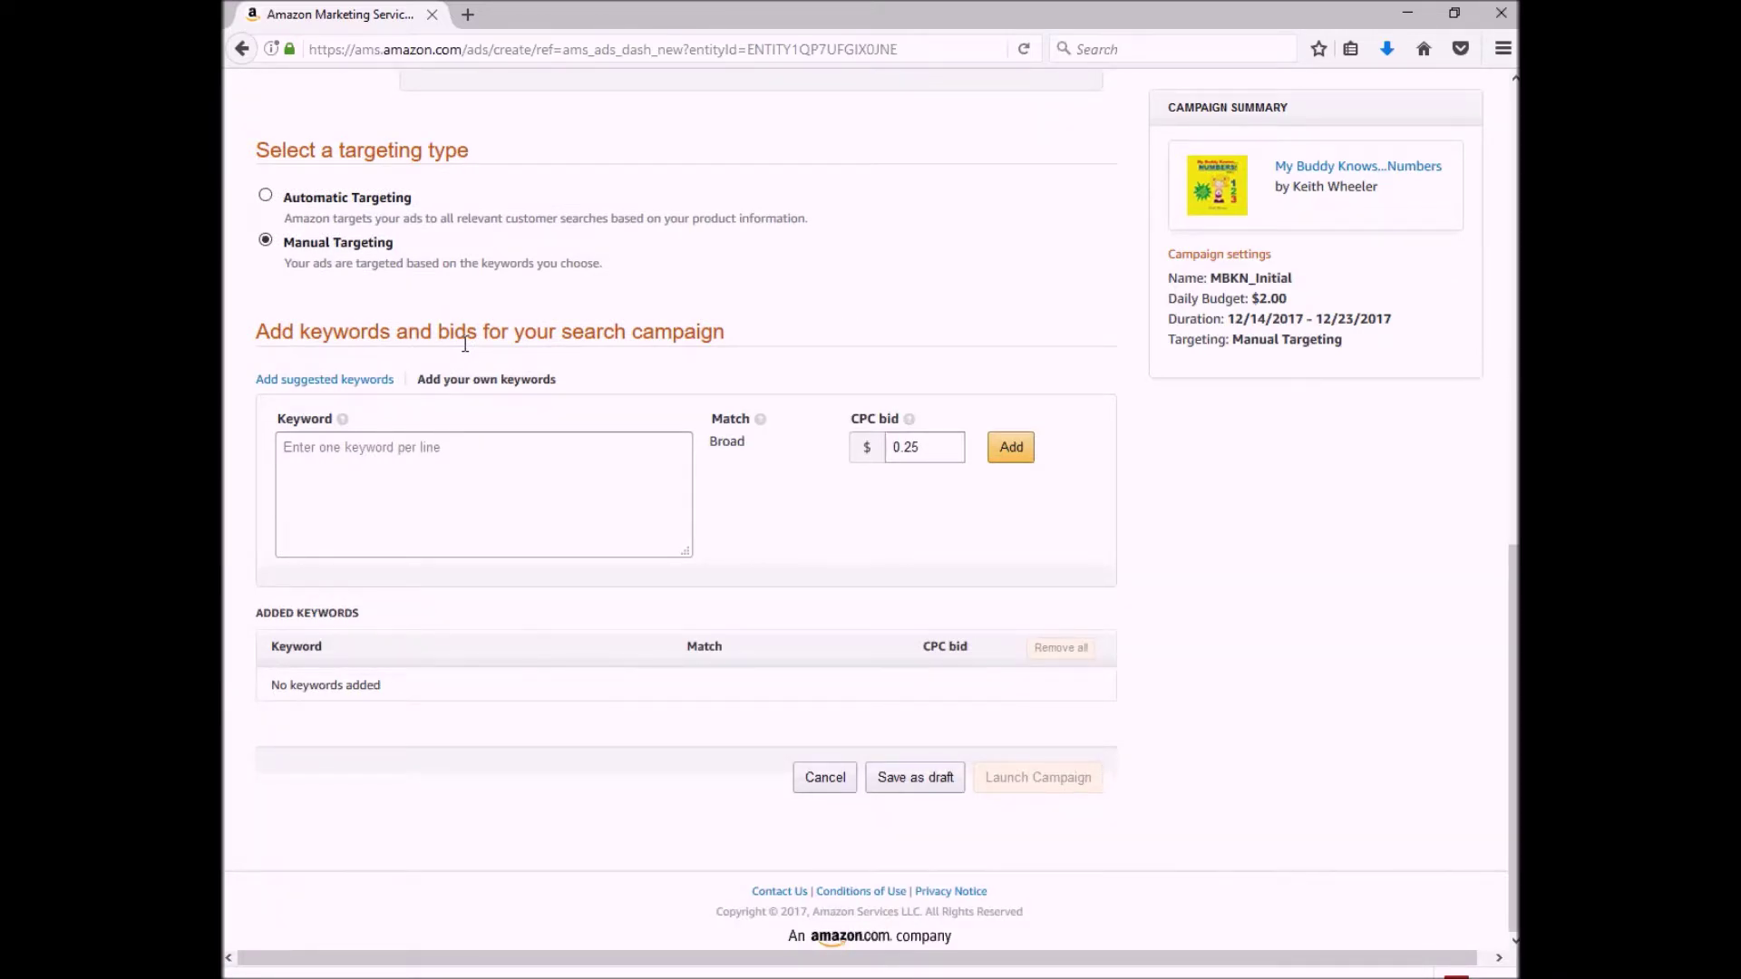
- Paste the spreadsheet's column A keyword list into the Keyword box and add them at a $0.10 bid
key(alt)
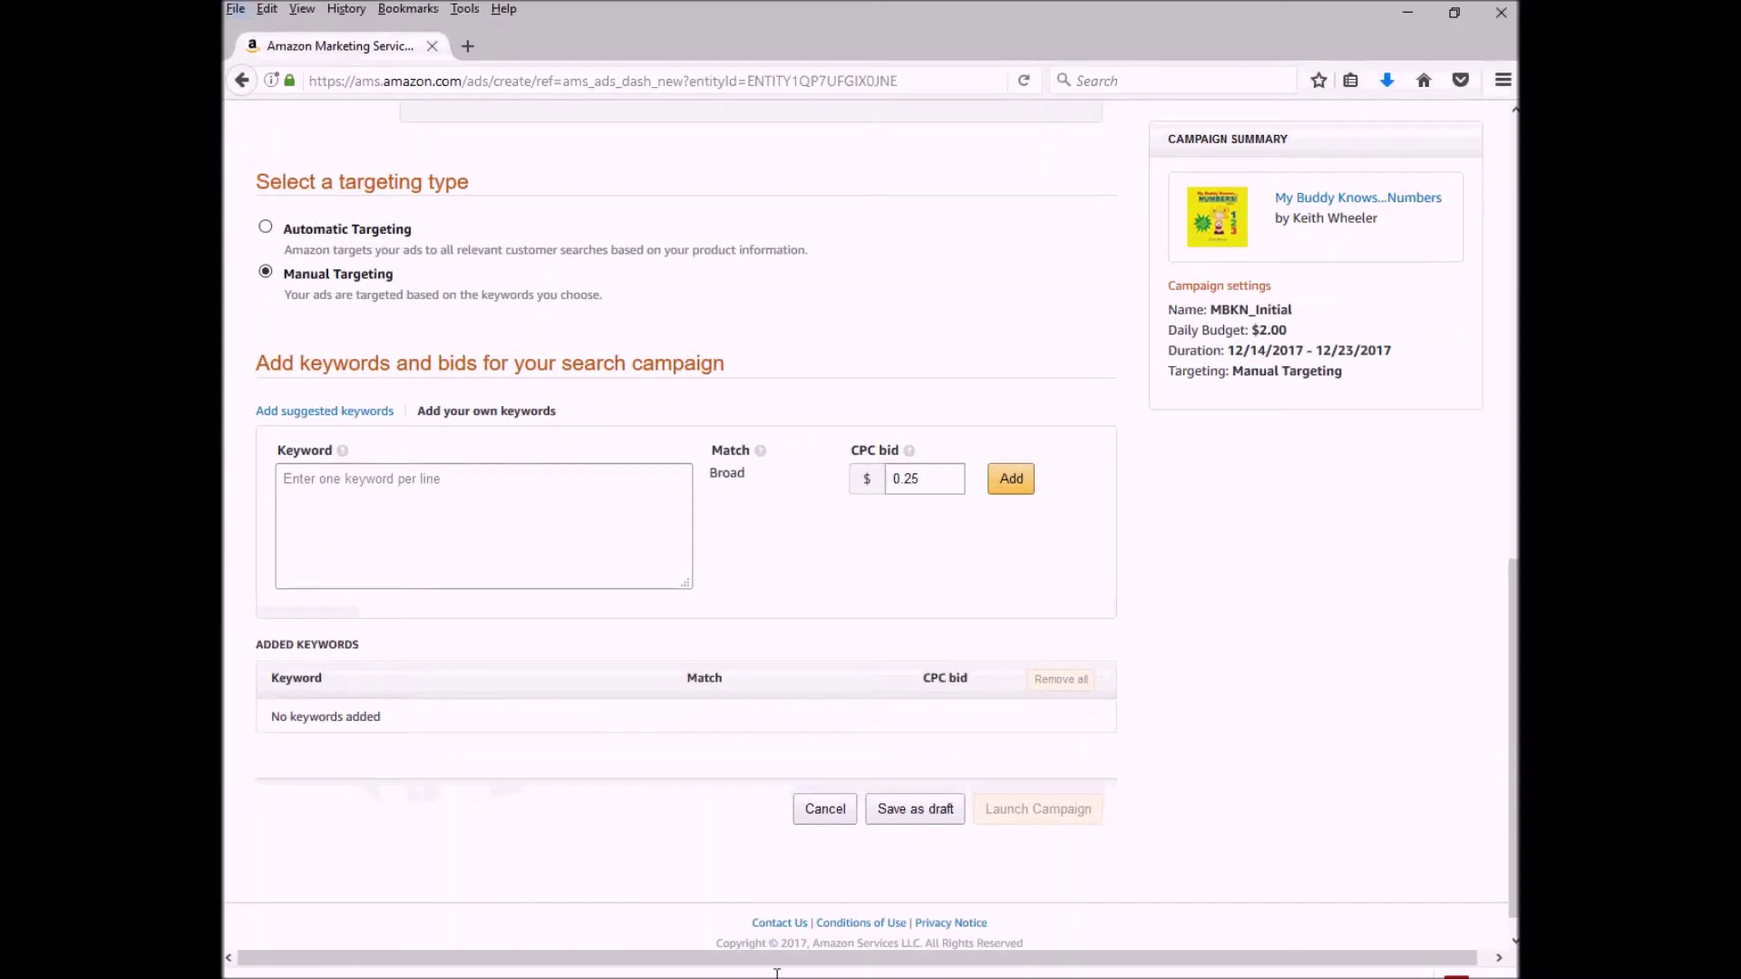
key(alt+Tab)
key(ctrl+space)
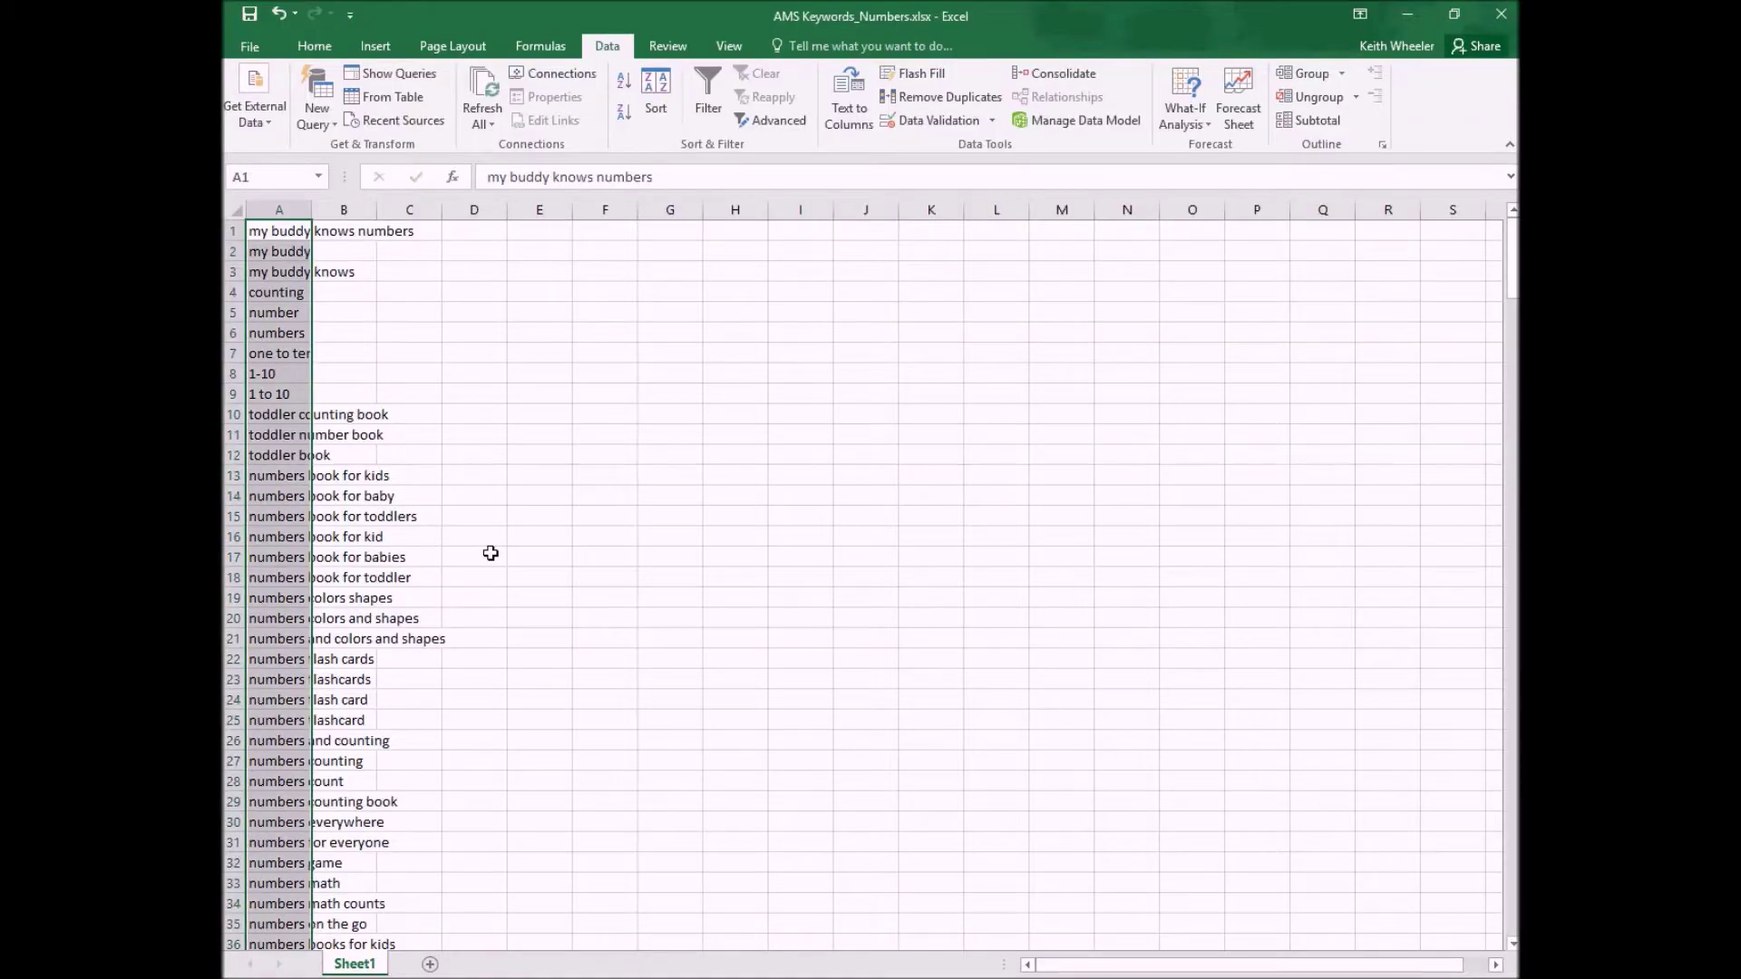
key(ctrl+c)
key(alt+Tab)
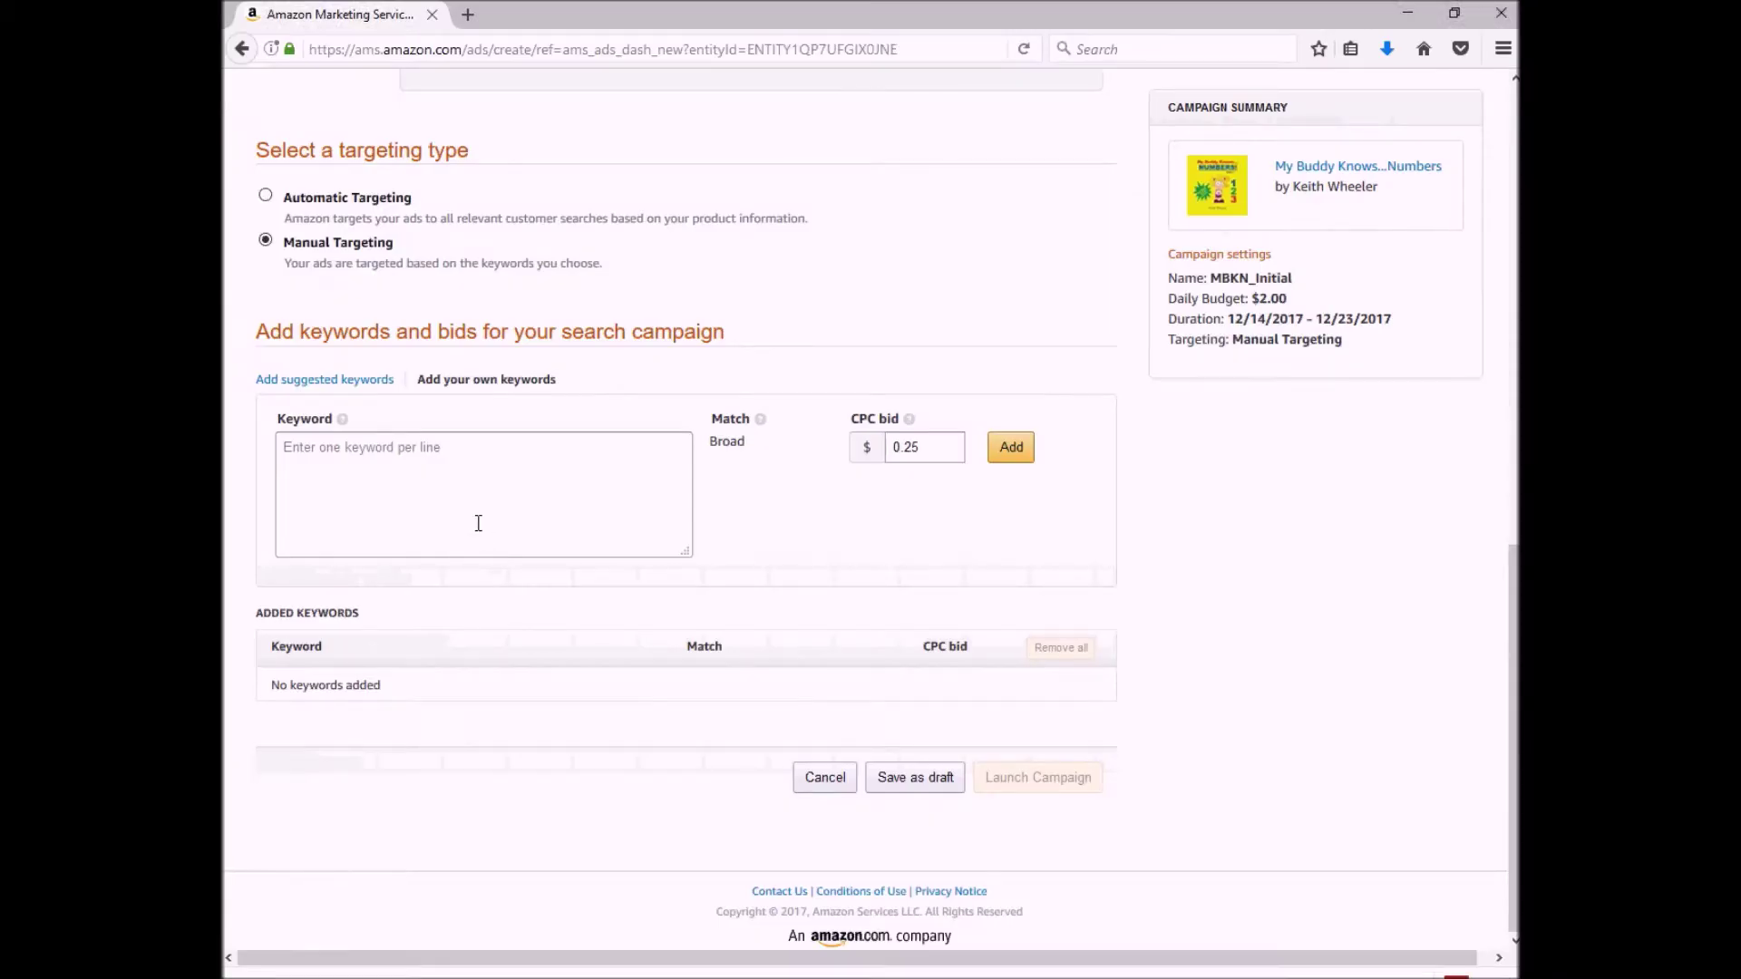
click(466, 507)
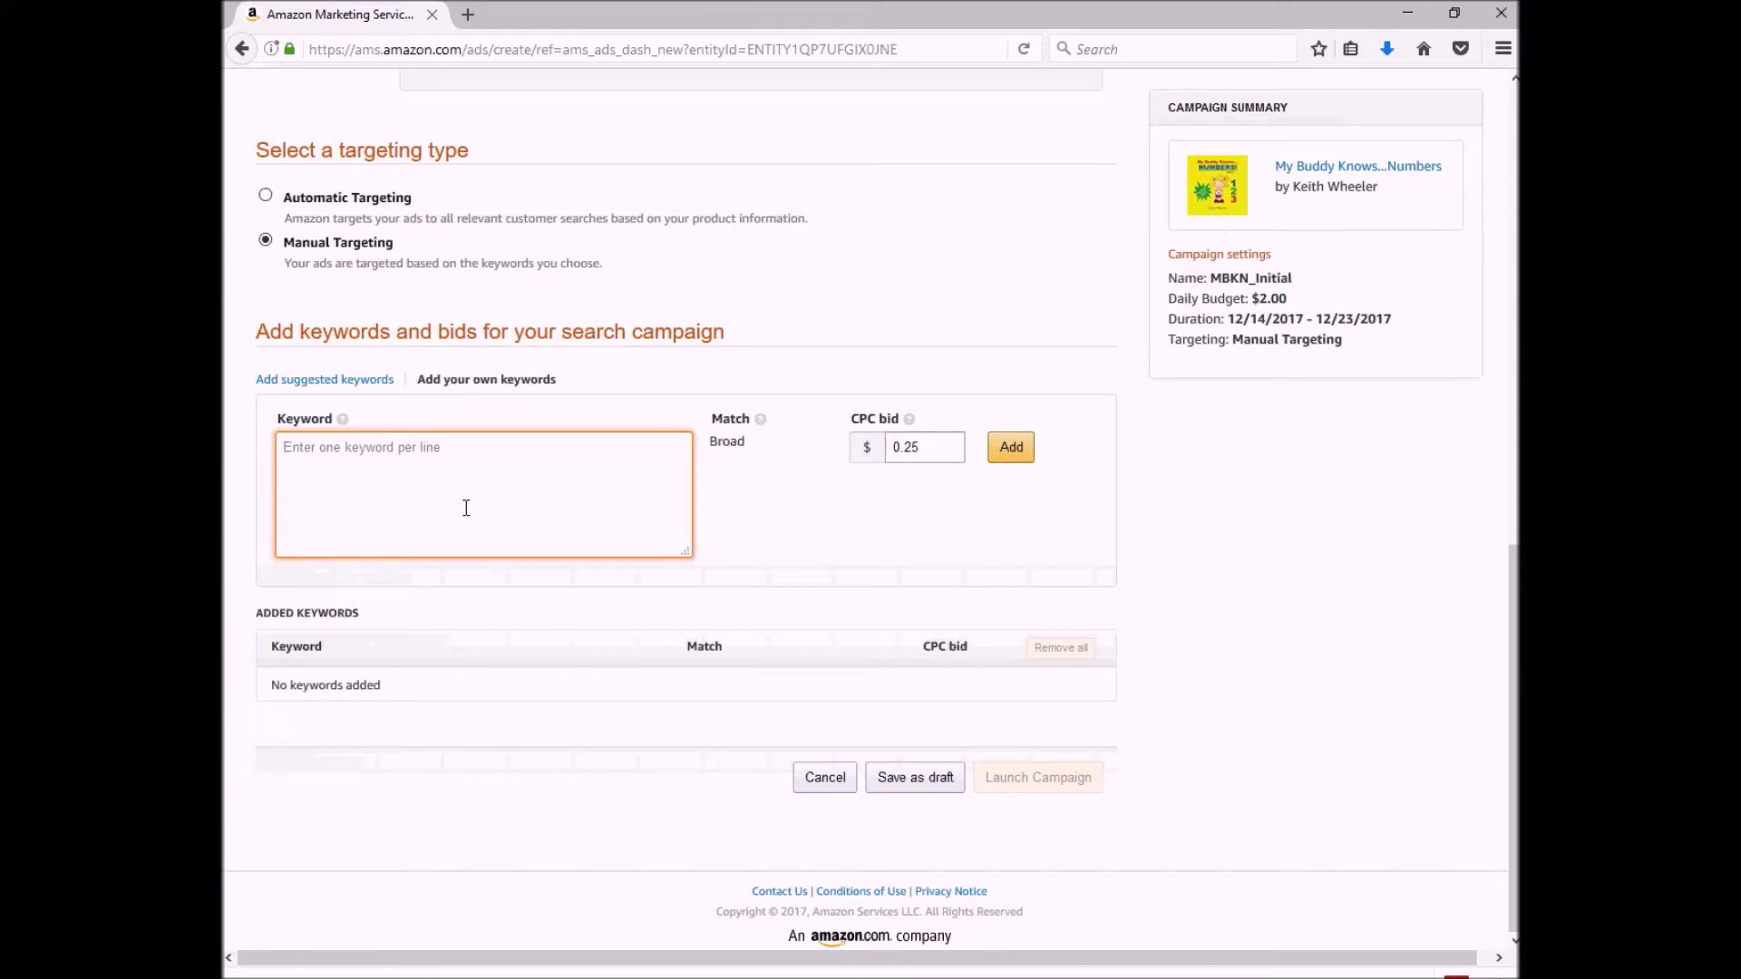
key(ctrl+v)
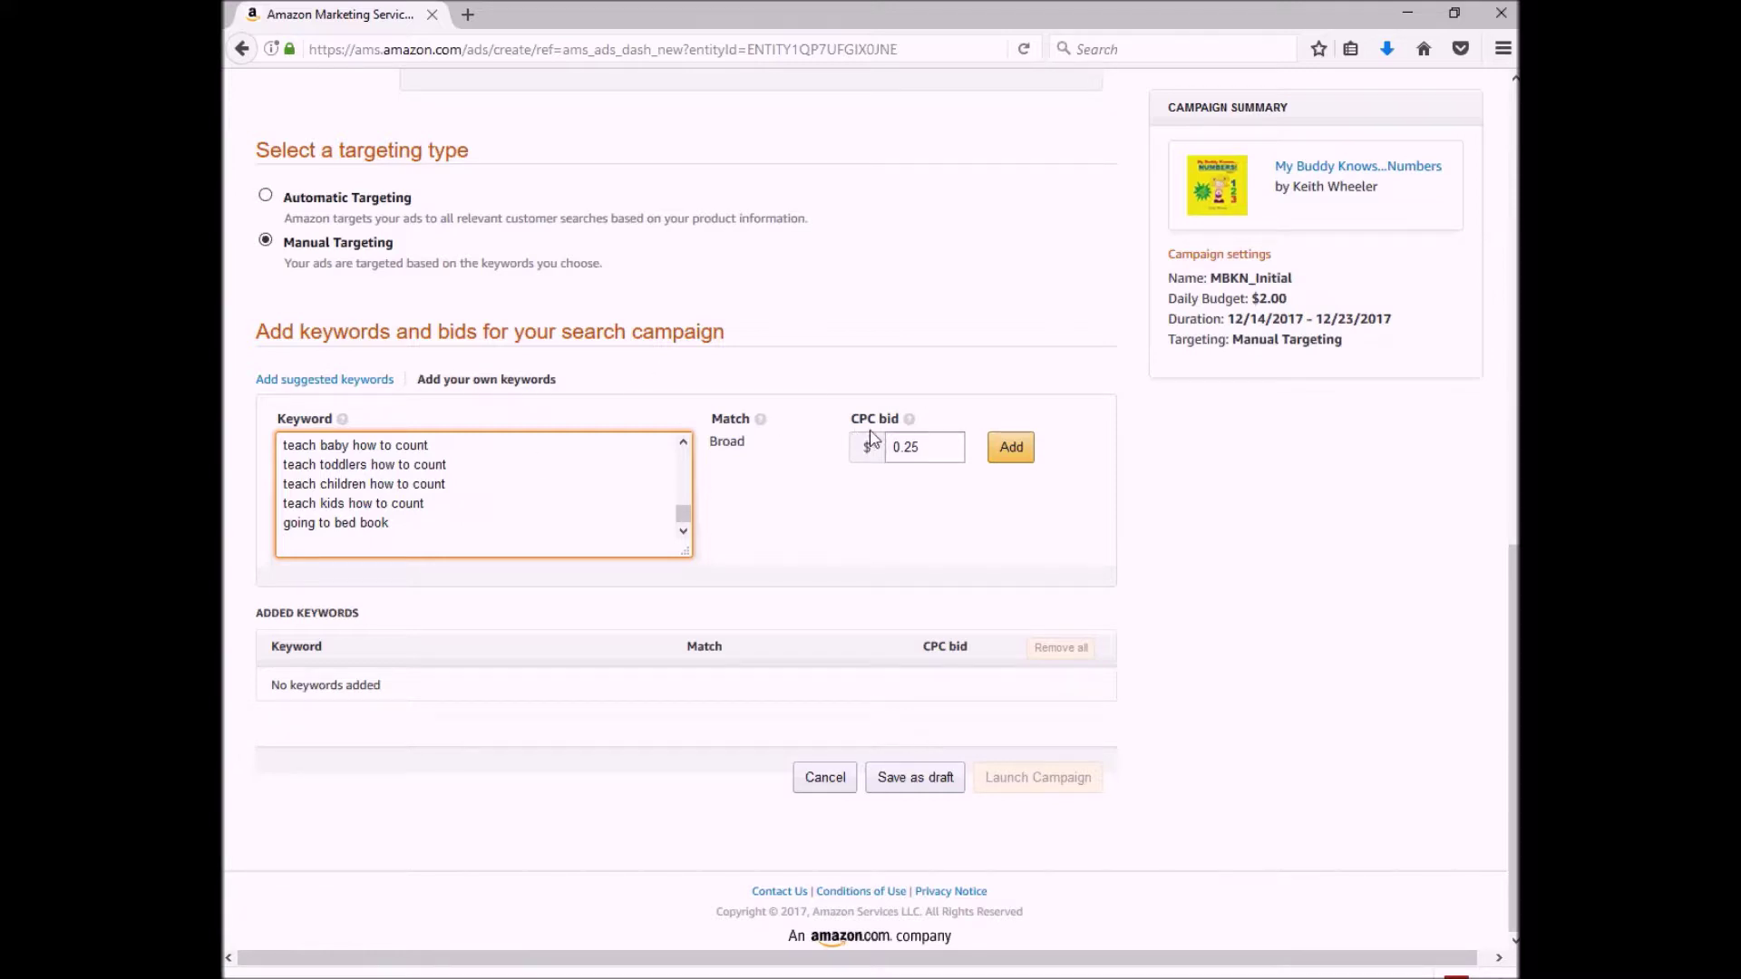
click(931, 451)
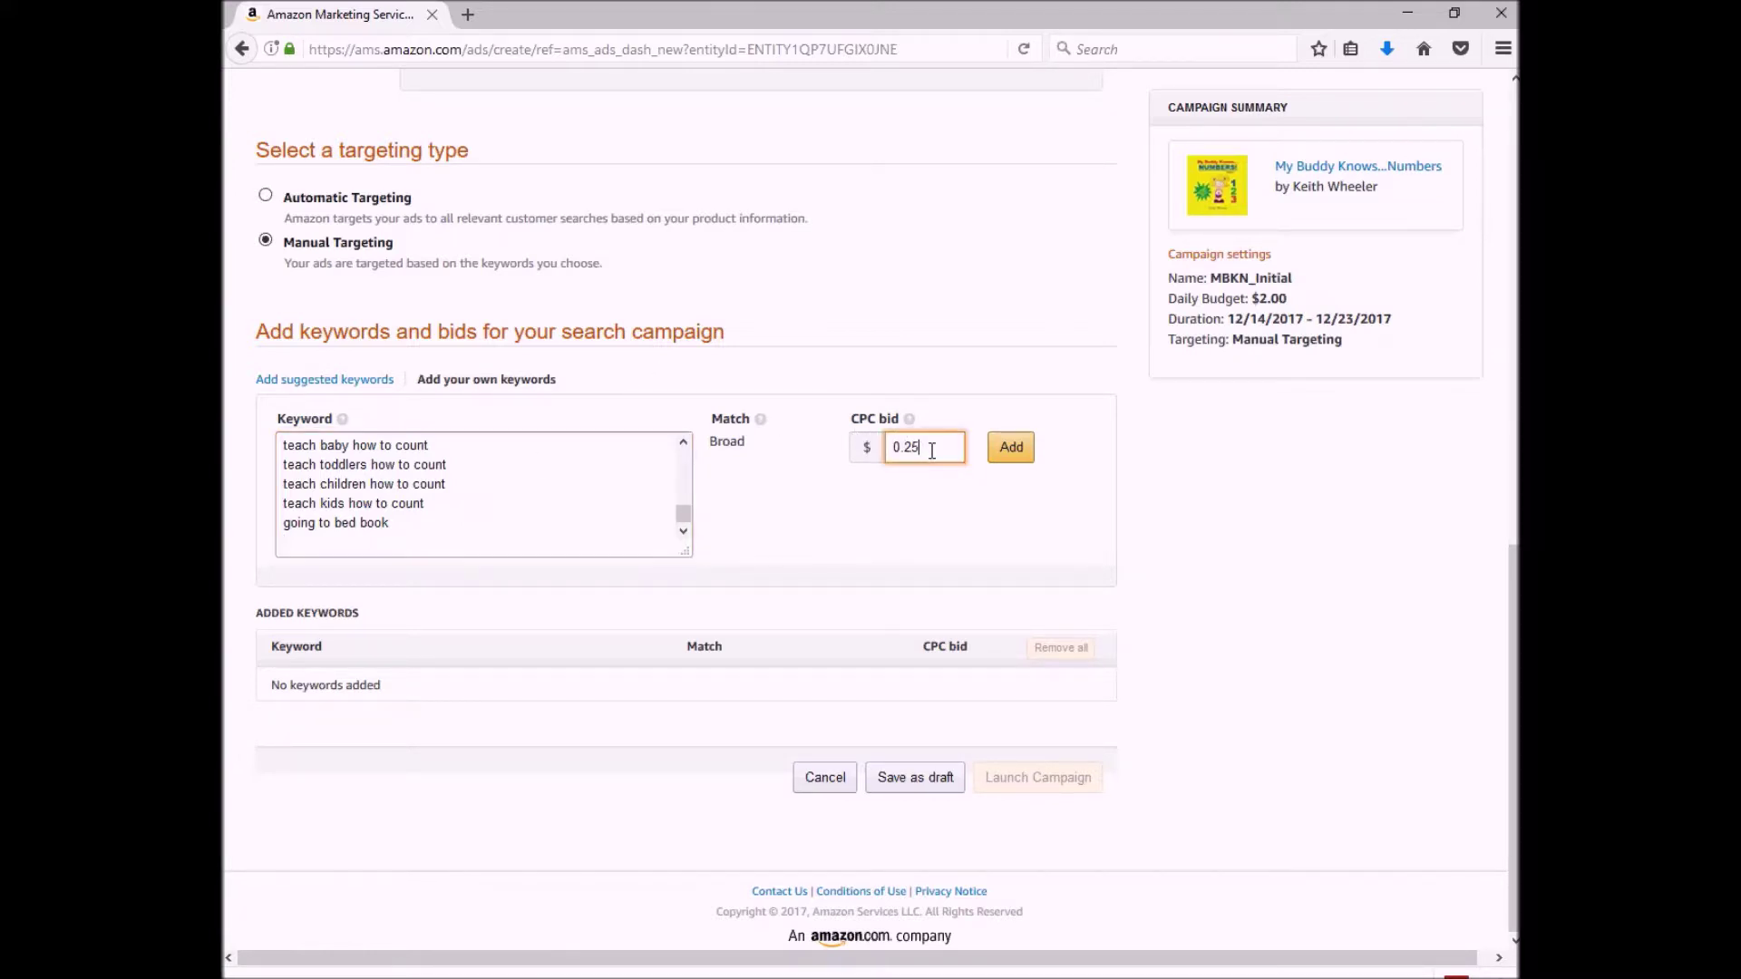
key(BackSpace)
key(BackSpace)
text(10)
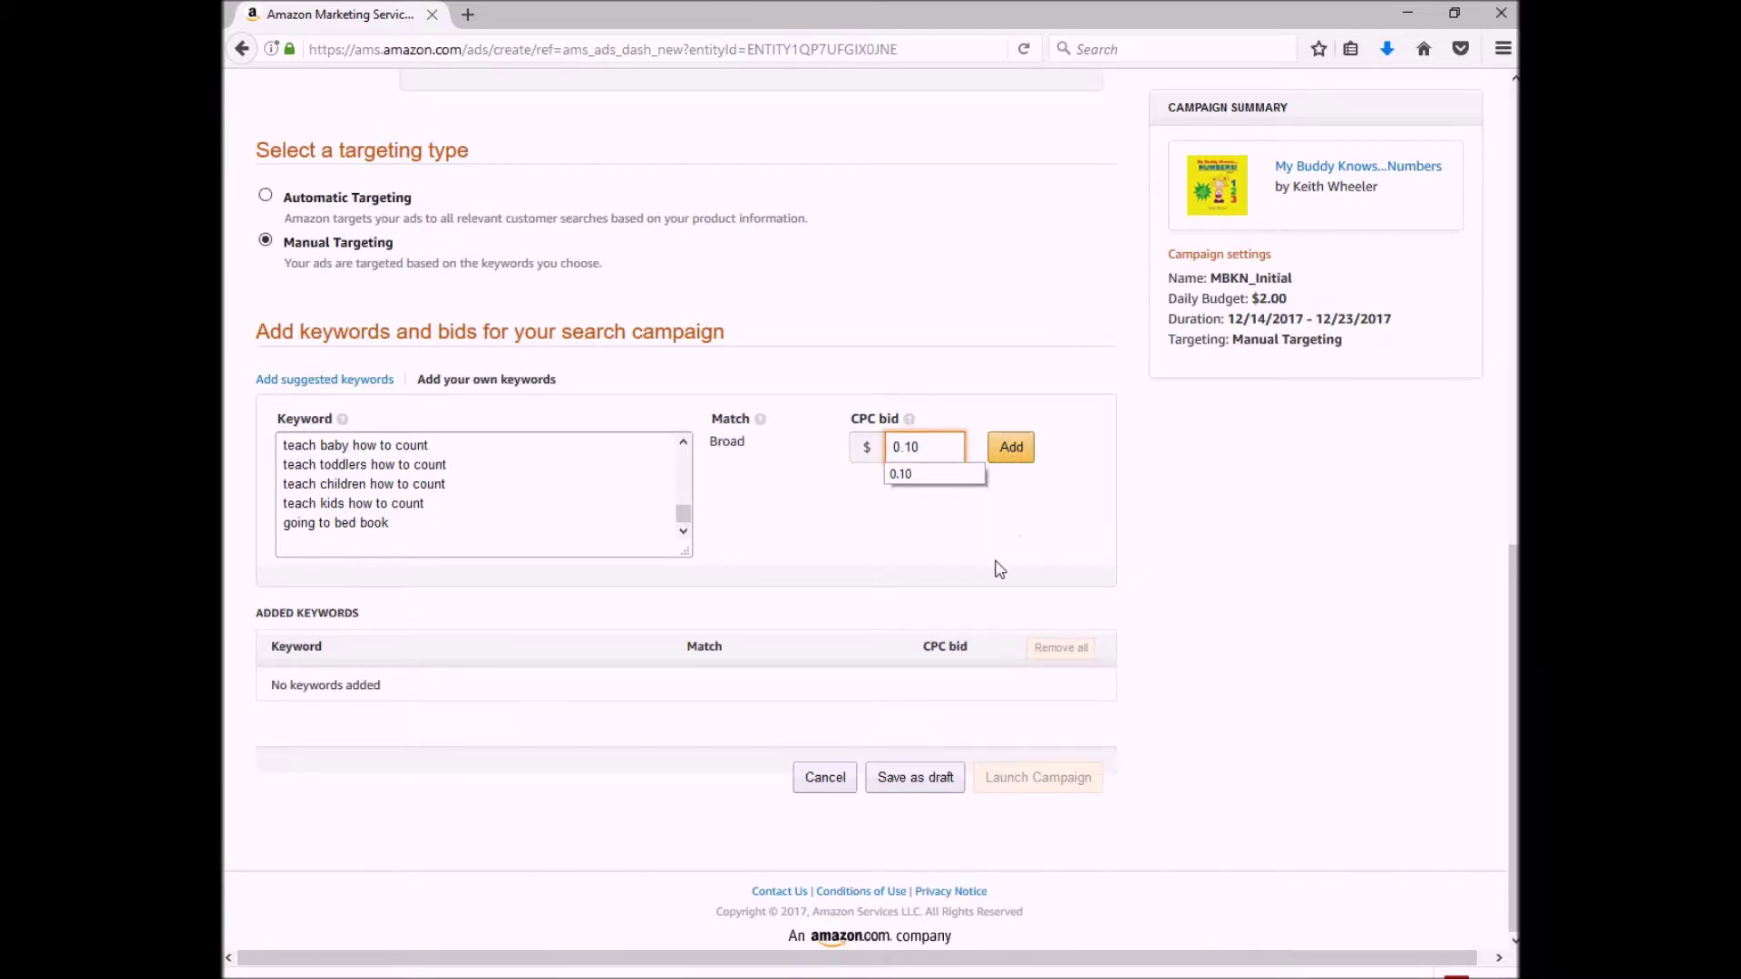
click(1016, 454)
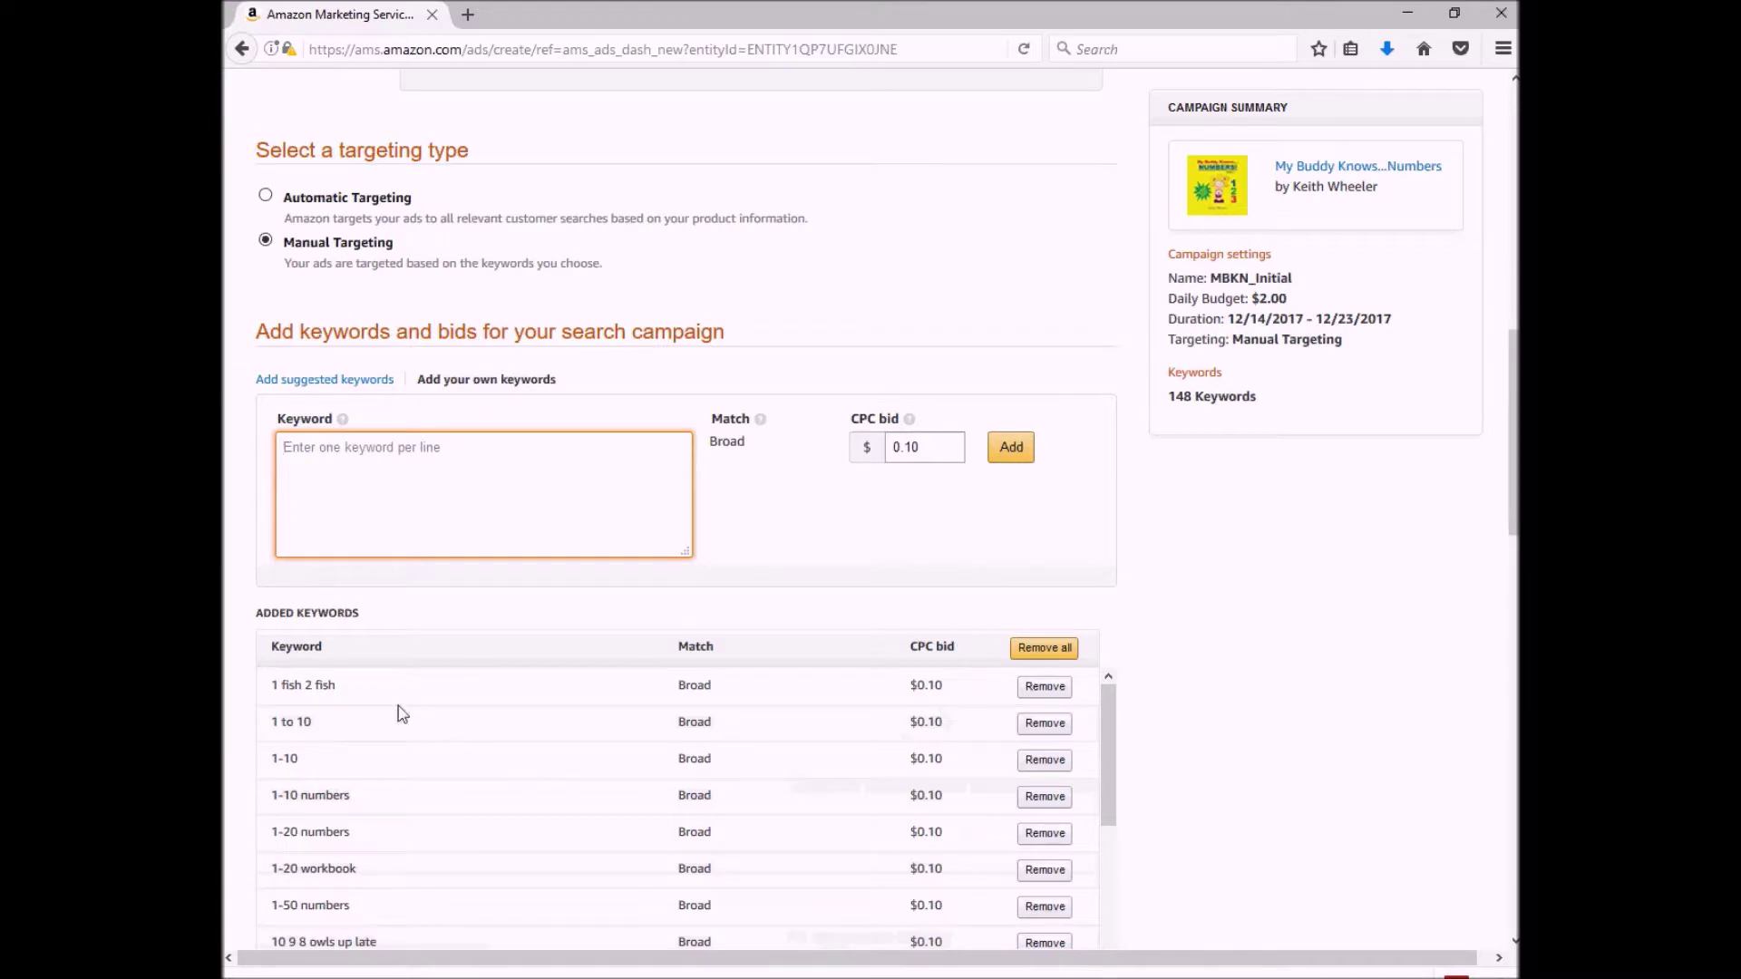
- Scroll through the Added Keywords table to check the 148 Broad-match keywords at $0.10
scroll(342, 698, down, 3)
scroll(342, 699, up, 3)
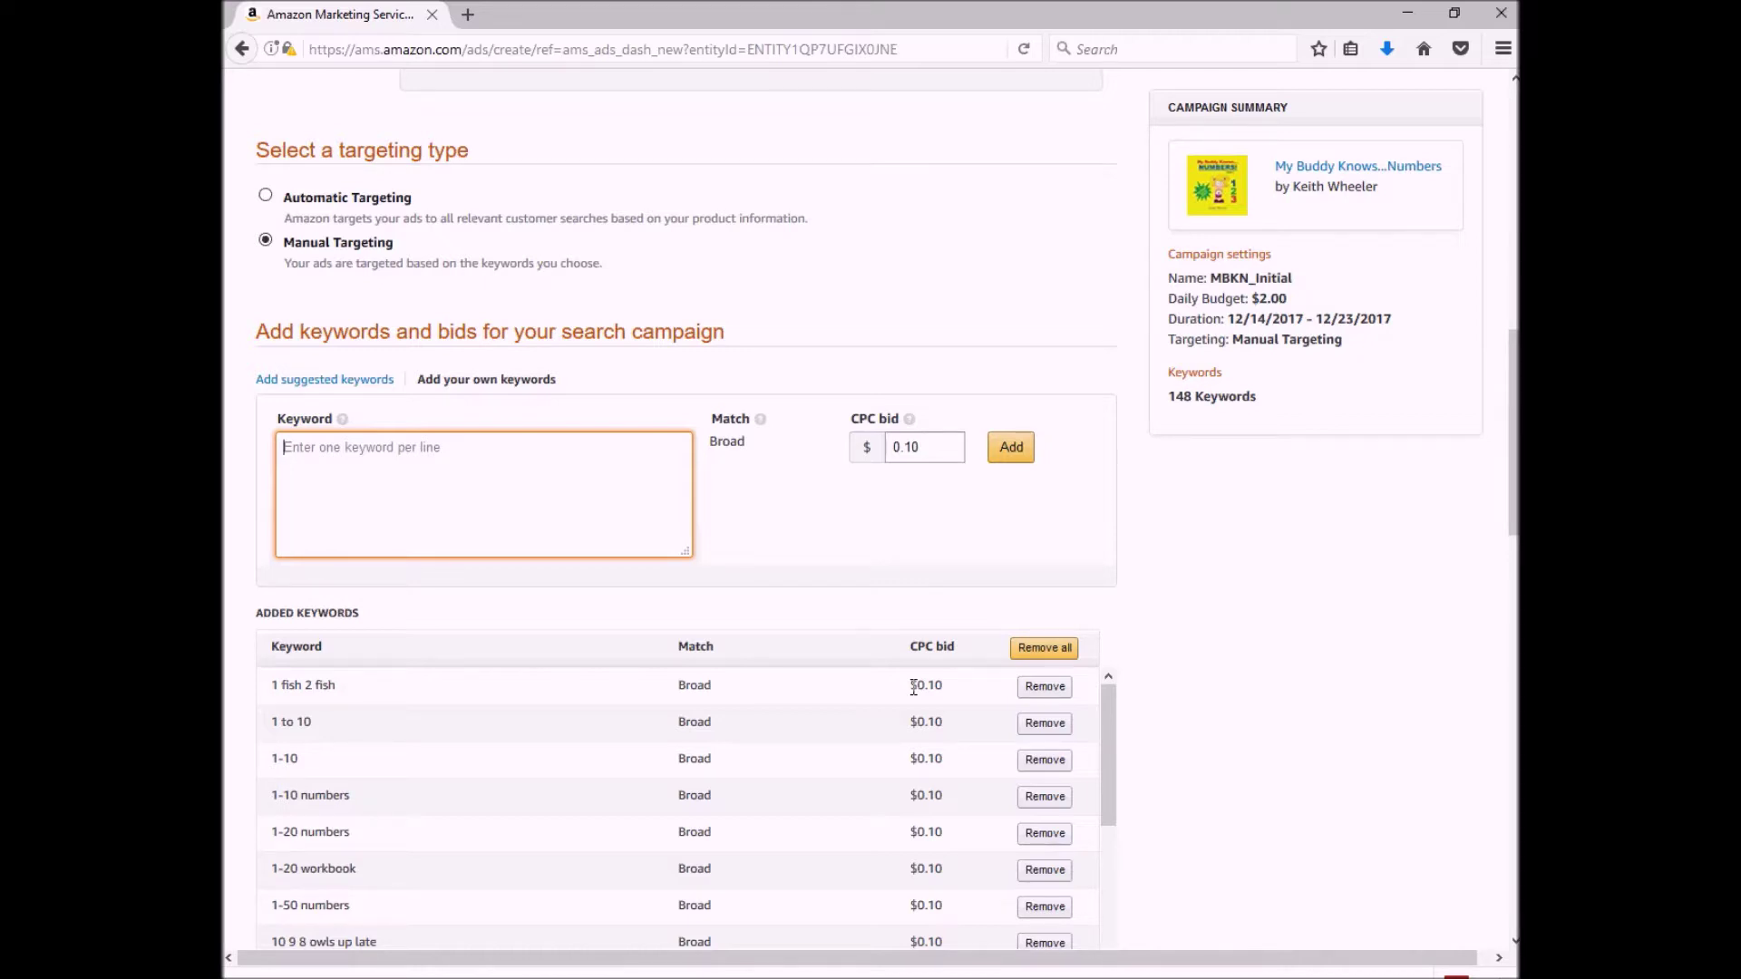
scroll(570, 707, down, 2)
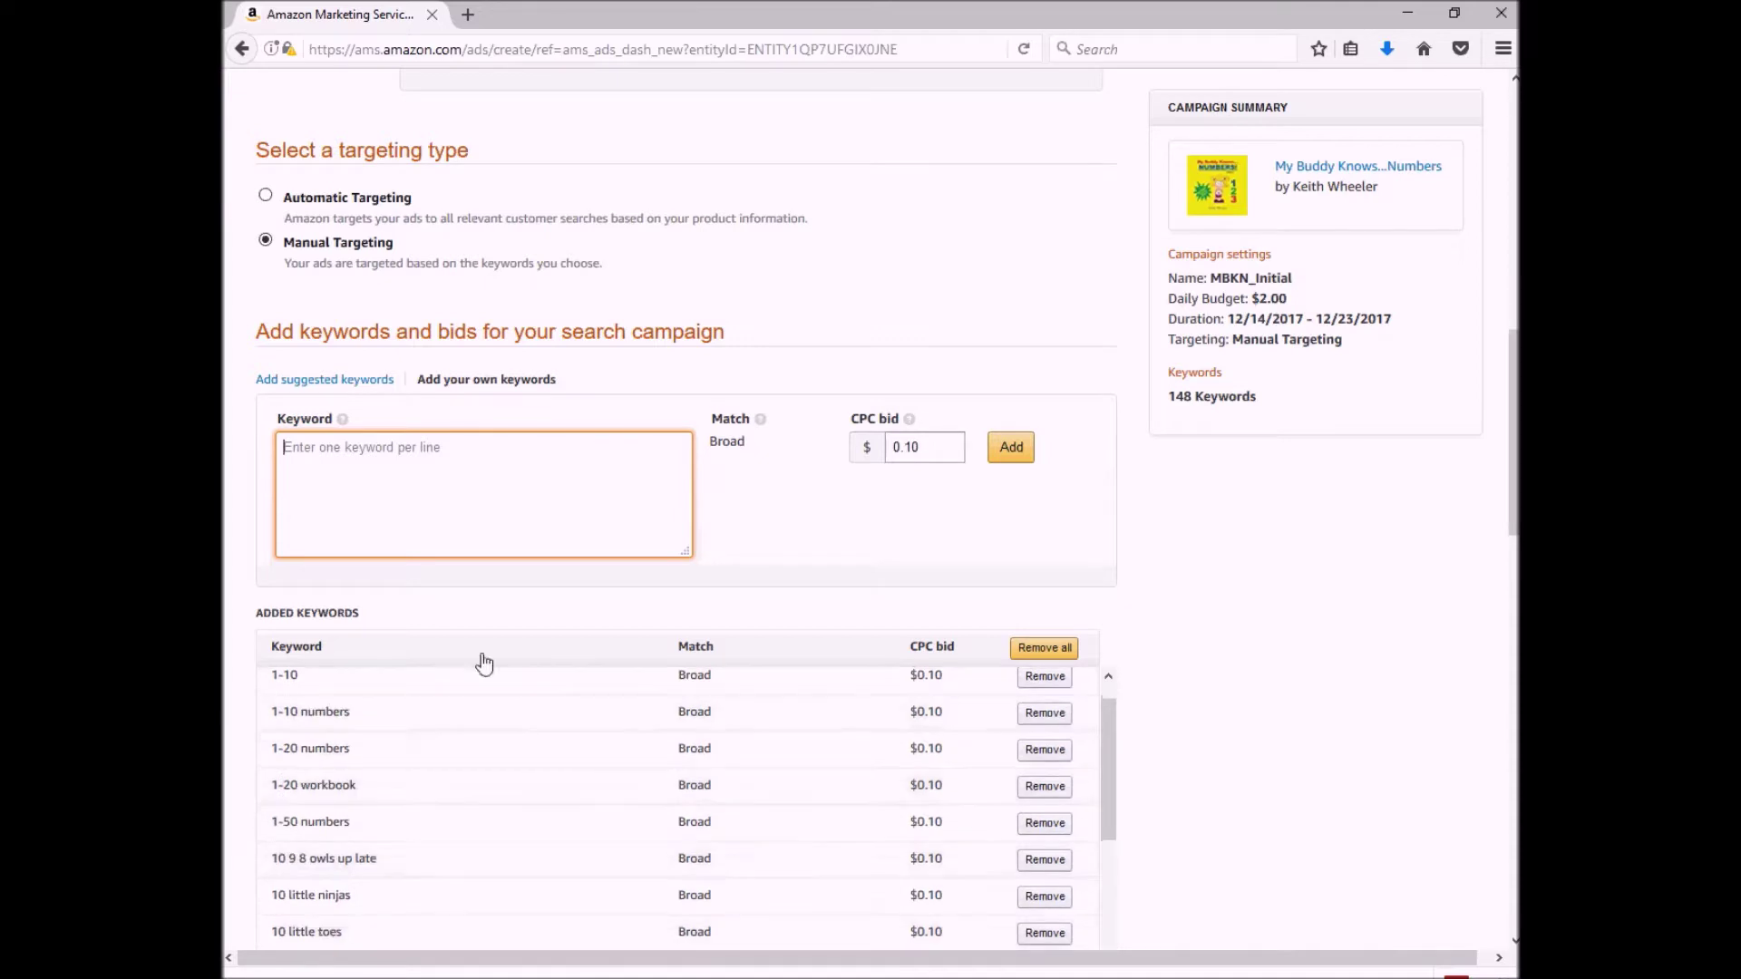
scroll(1209, 571, down, 5)
- Move down to the Customize your ad section and place the cursor in the Custom Text box
scroll(1306, 595, down, 15)
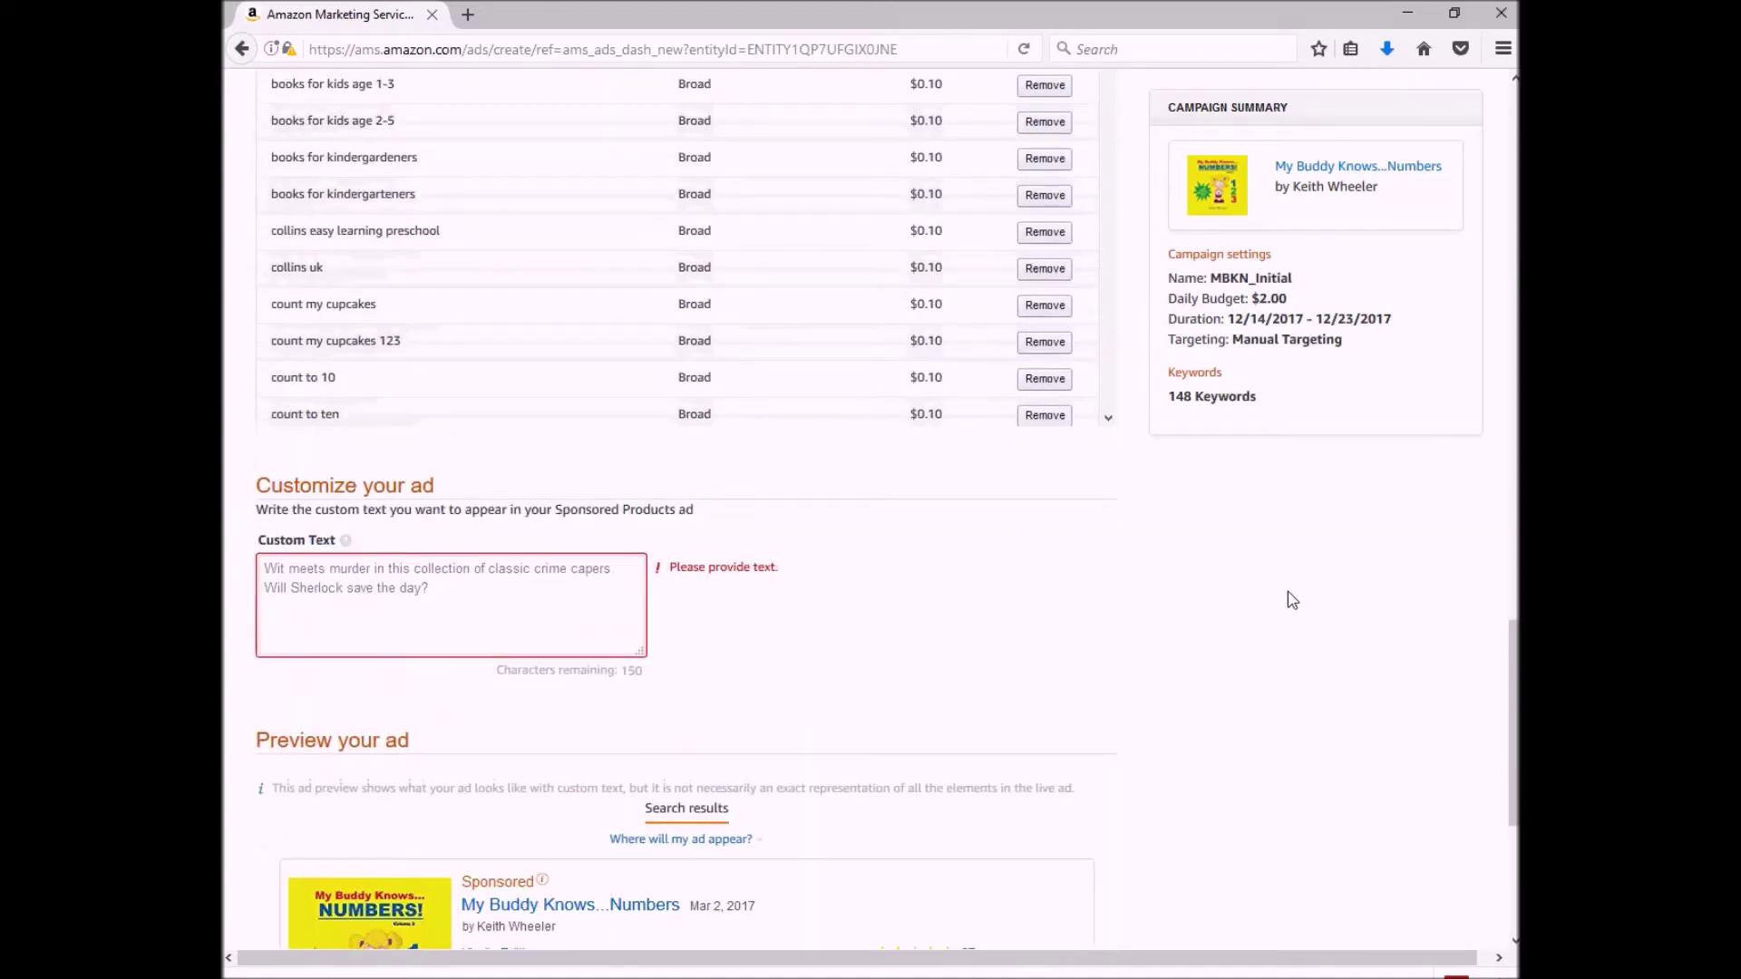
click(500, 605)
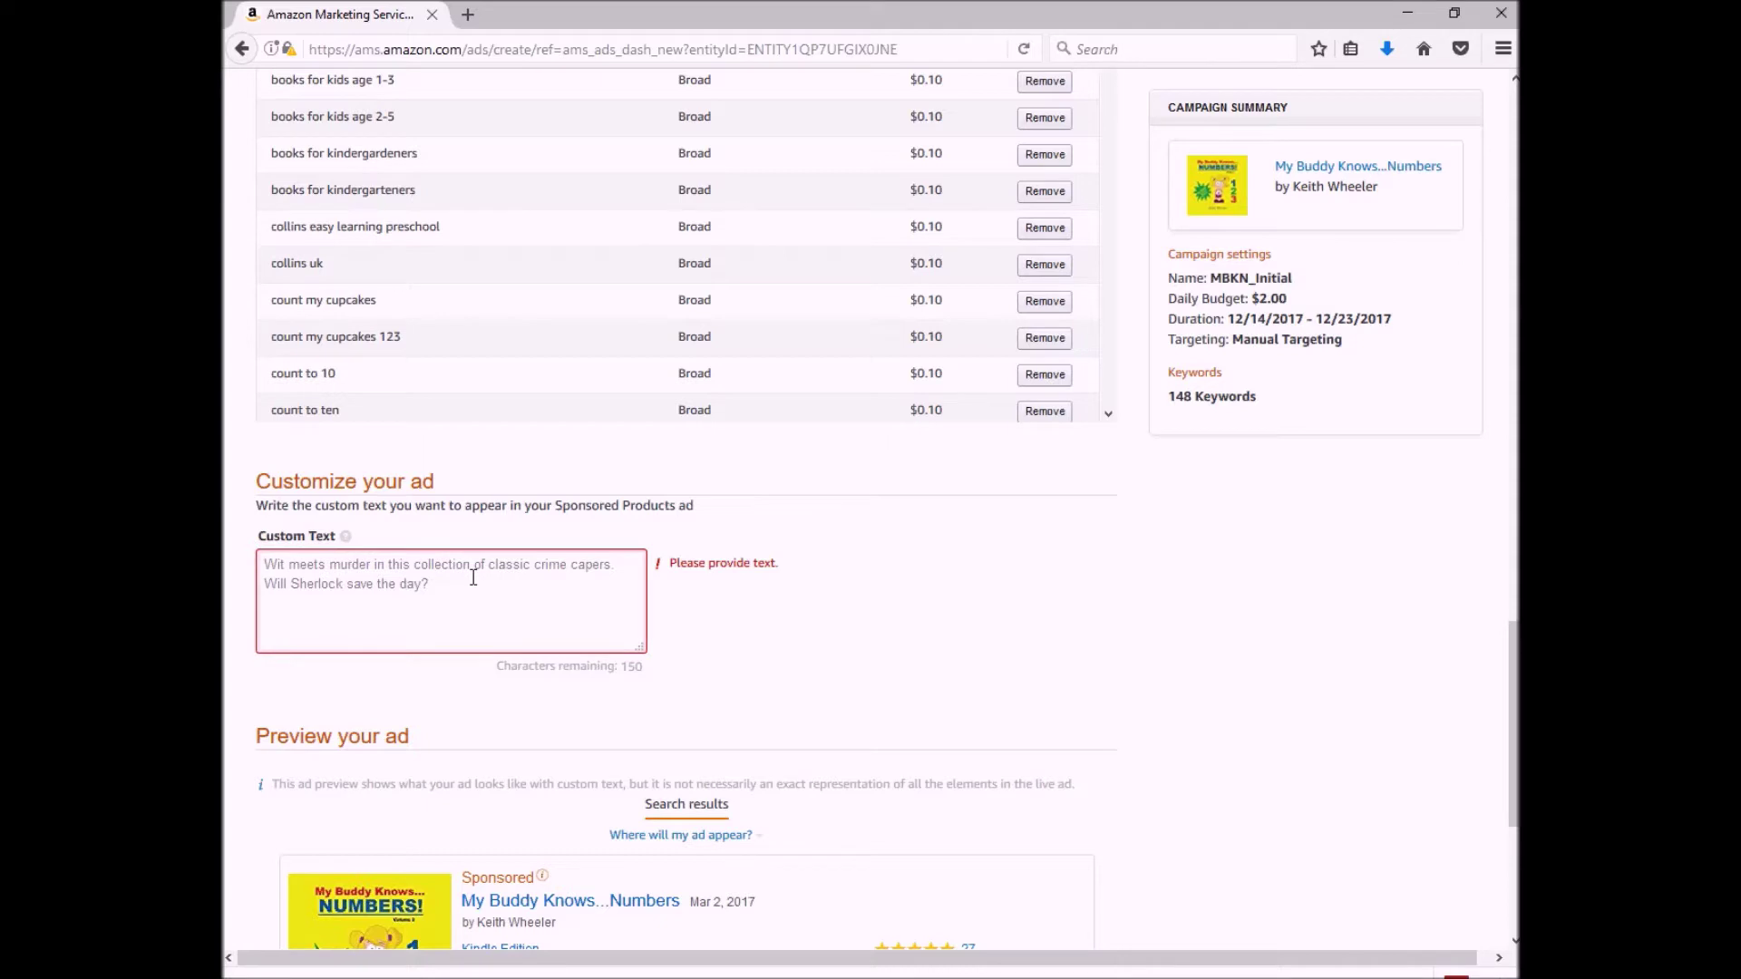
click(473, 578)
- Enter the ad text 'A great gift for the toddler in your life. Make learning numbers fun!'
text(A gre)
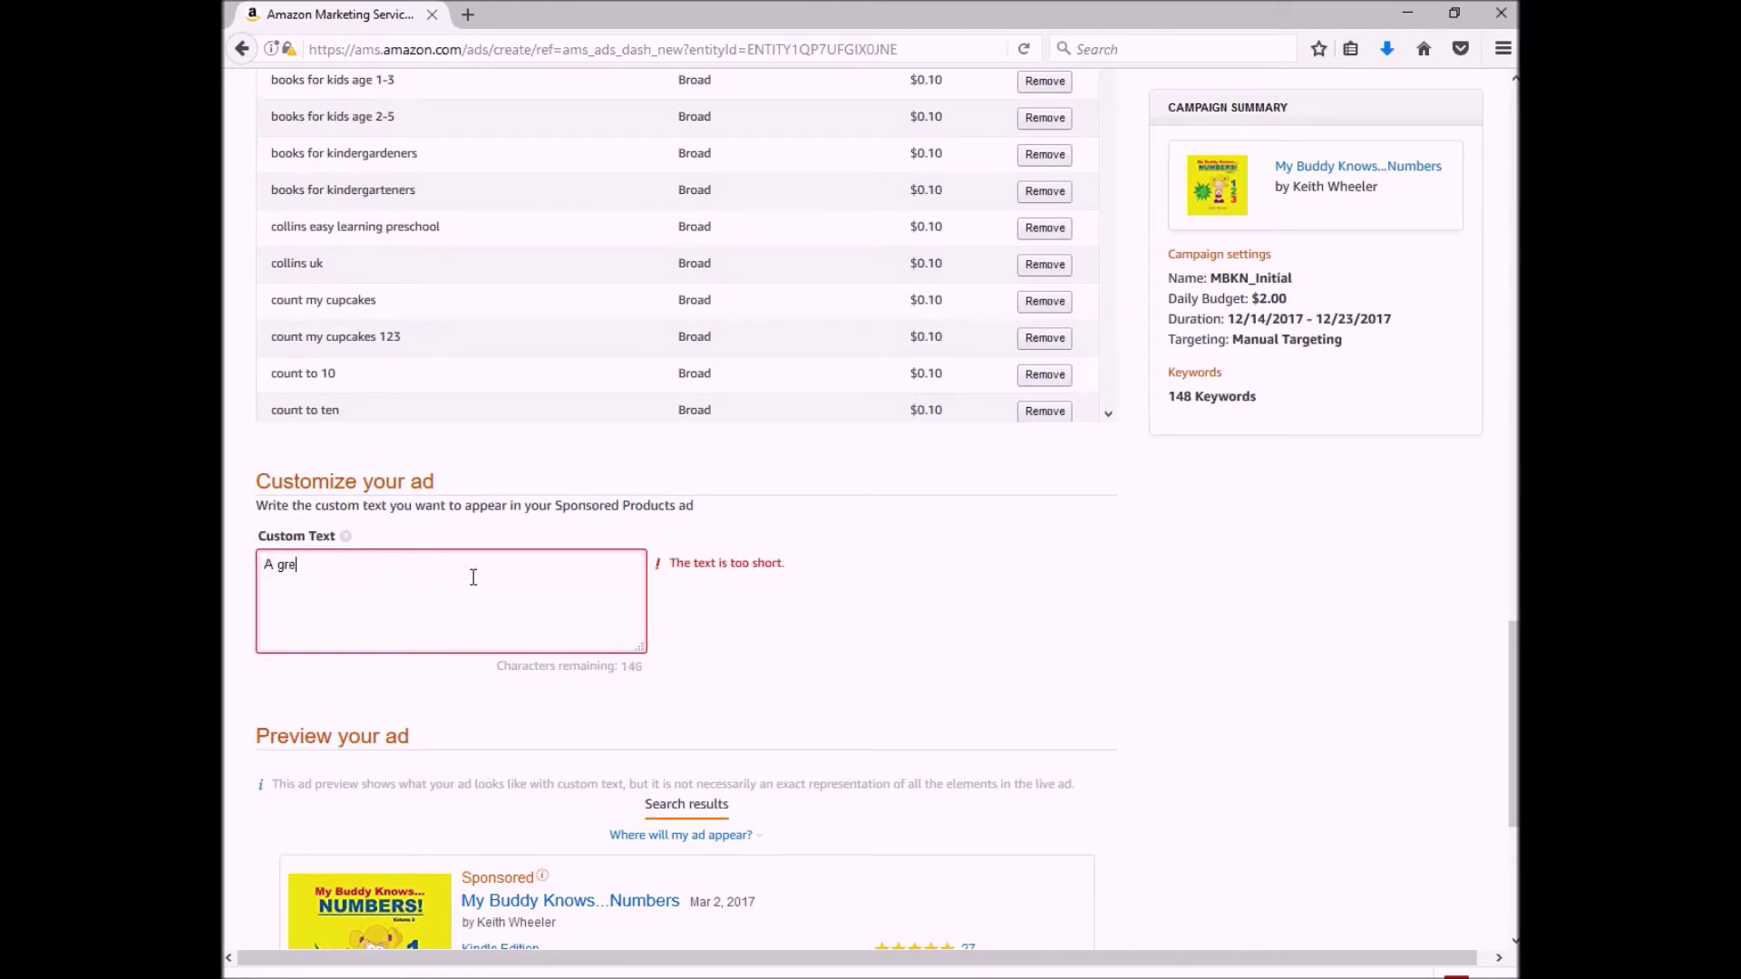
text(at gift for the toddler in your life. Make )
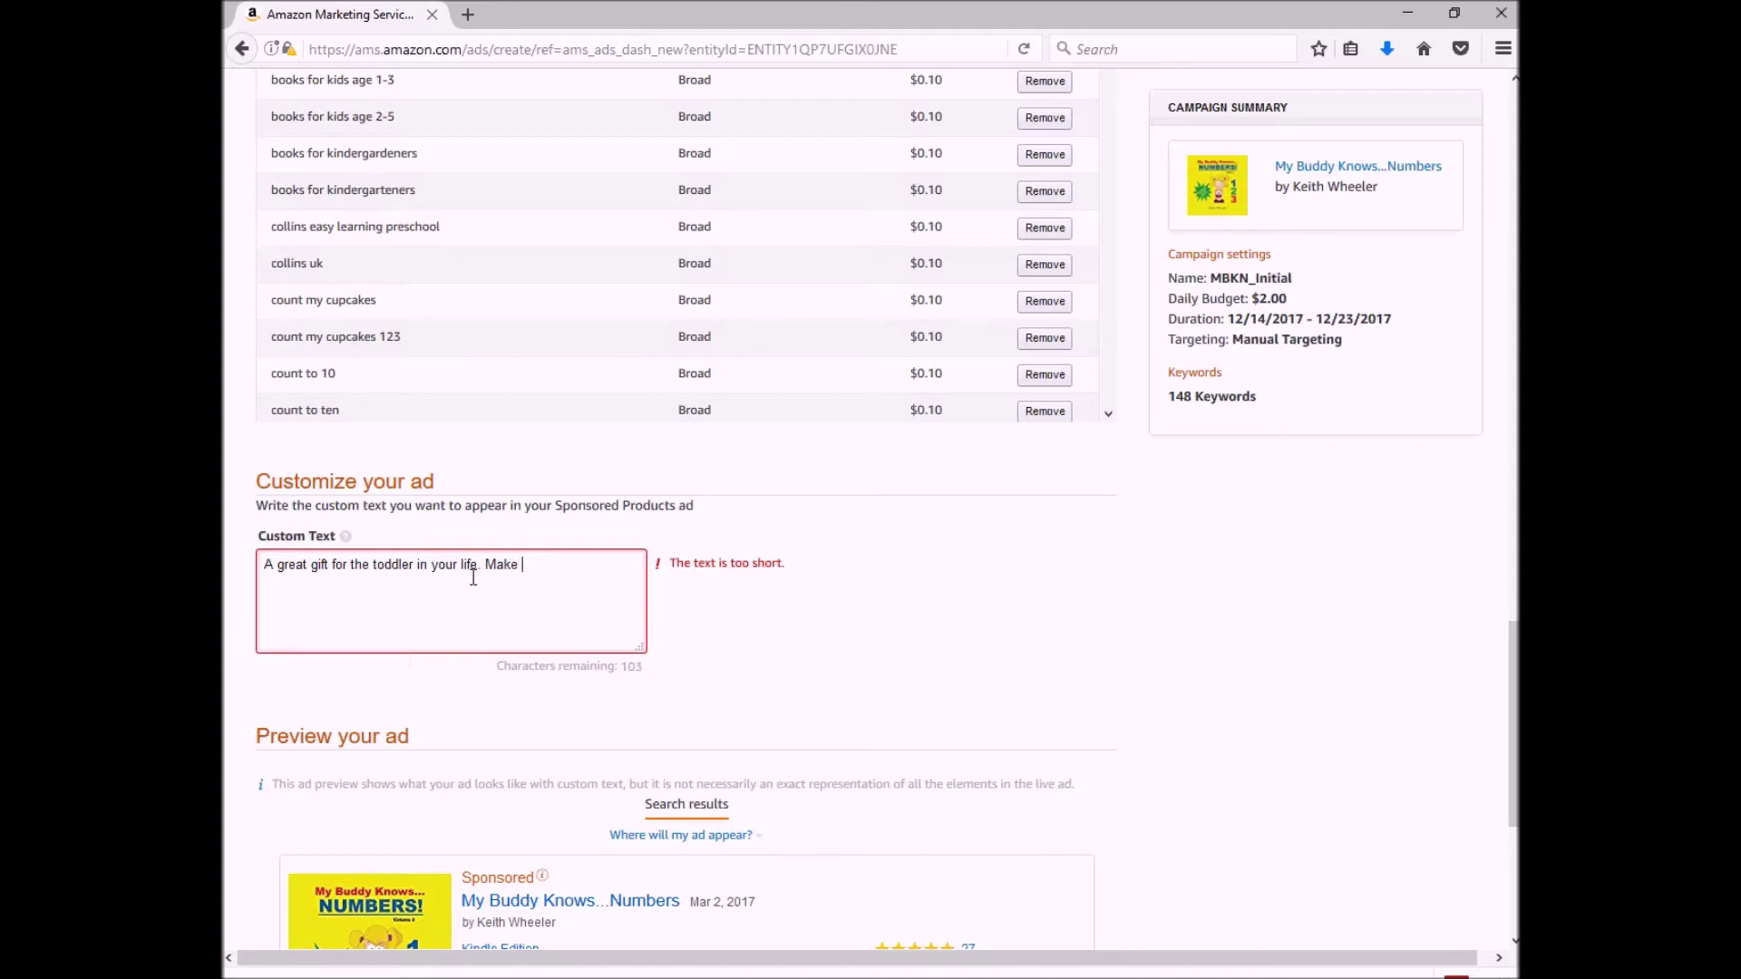
text(itarning numbers fun!)
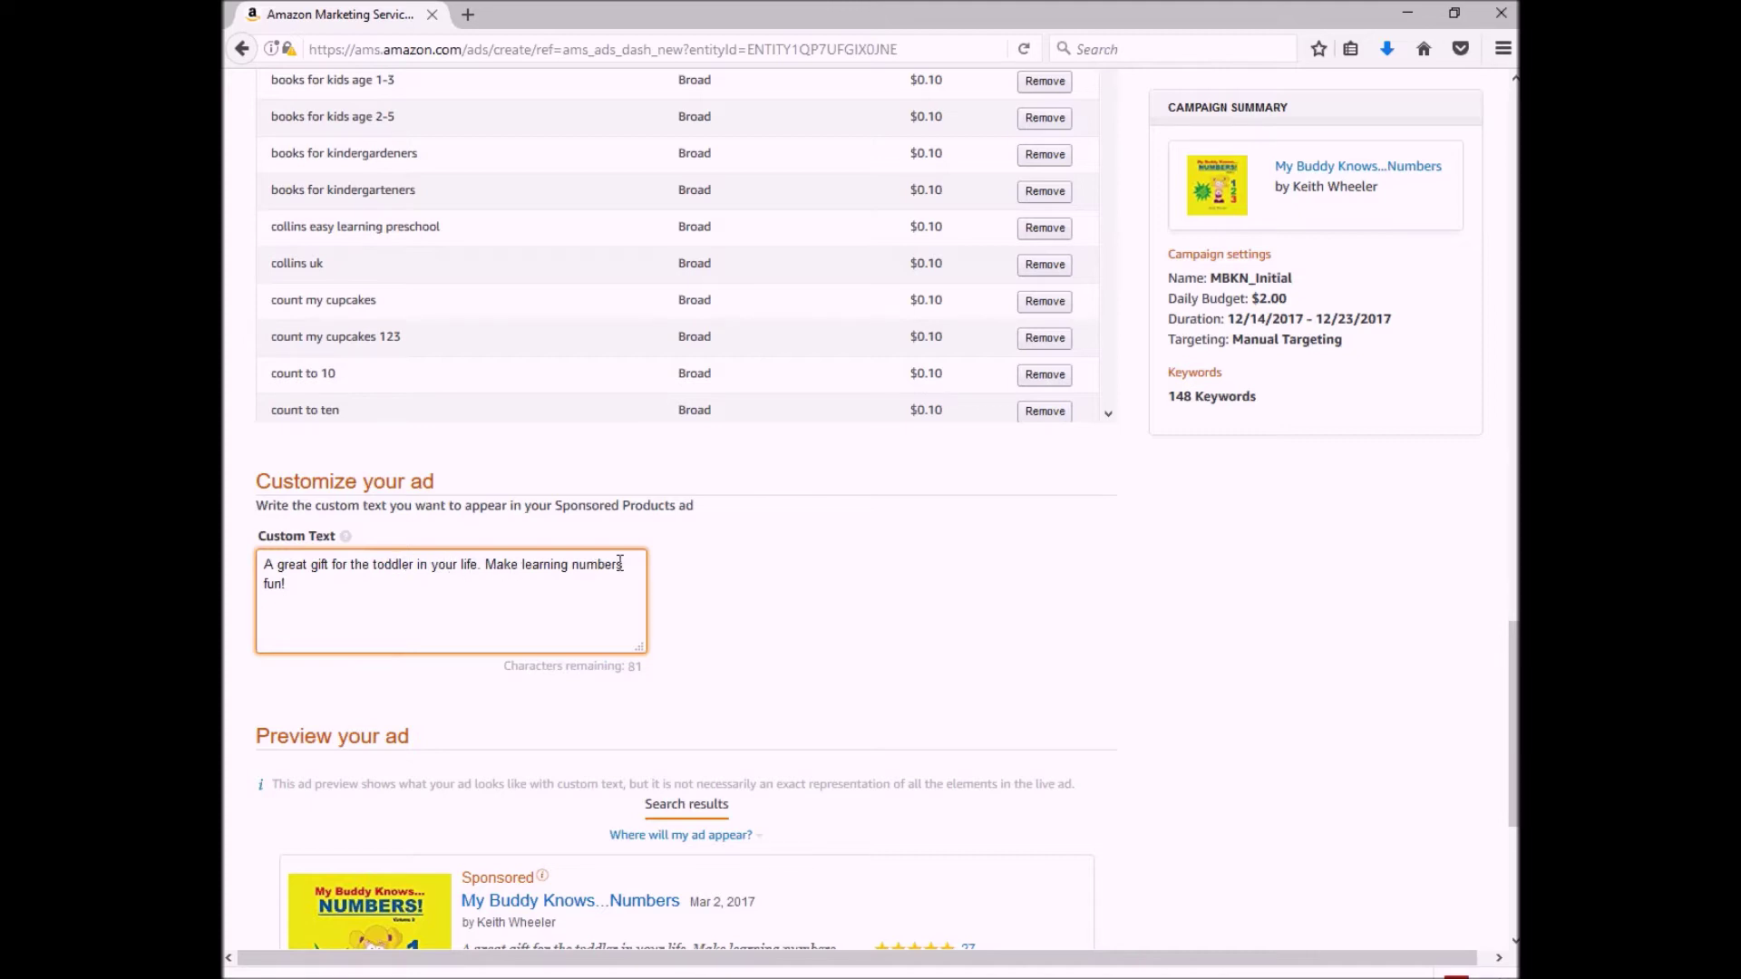
- Review the ad preview and launch the MBKN_Initial campaign
scroll(449, 730, down, 3)
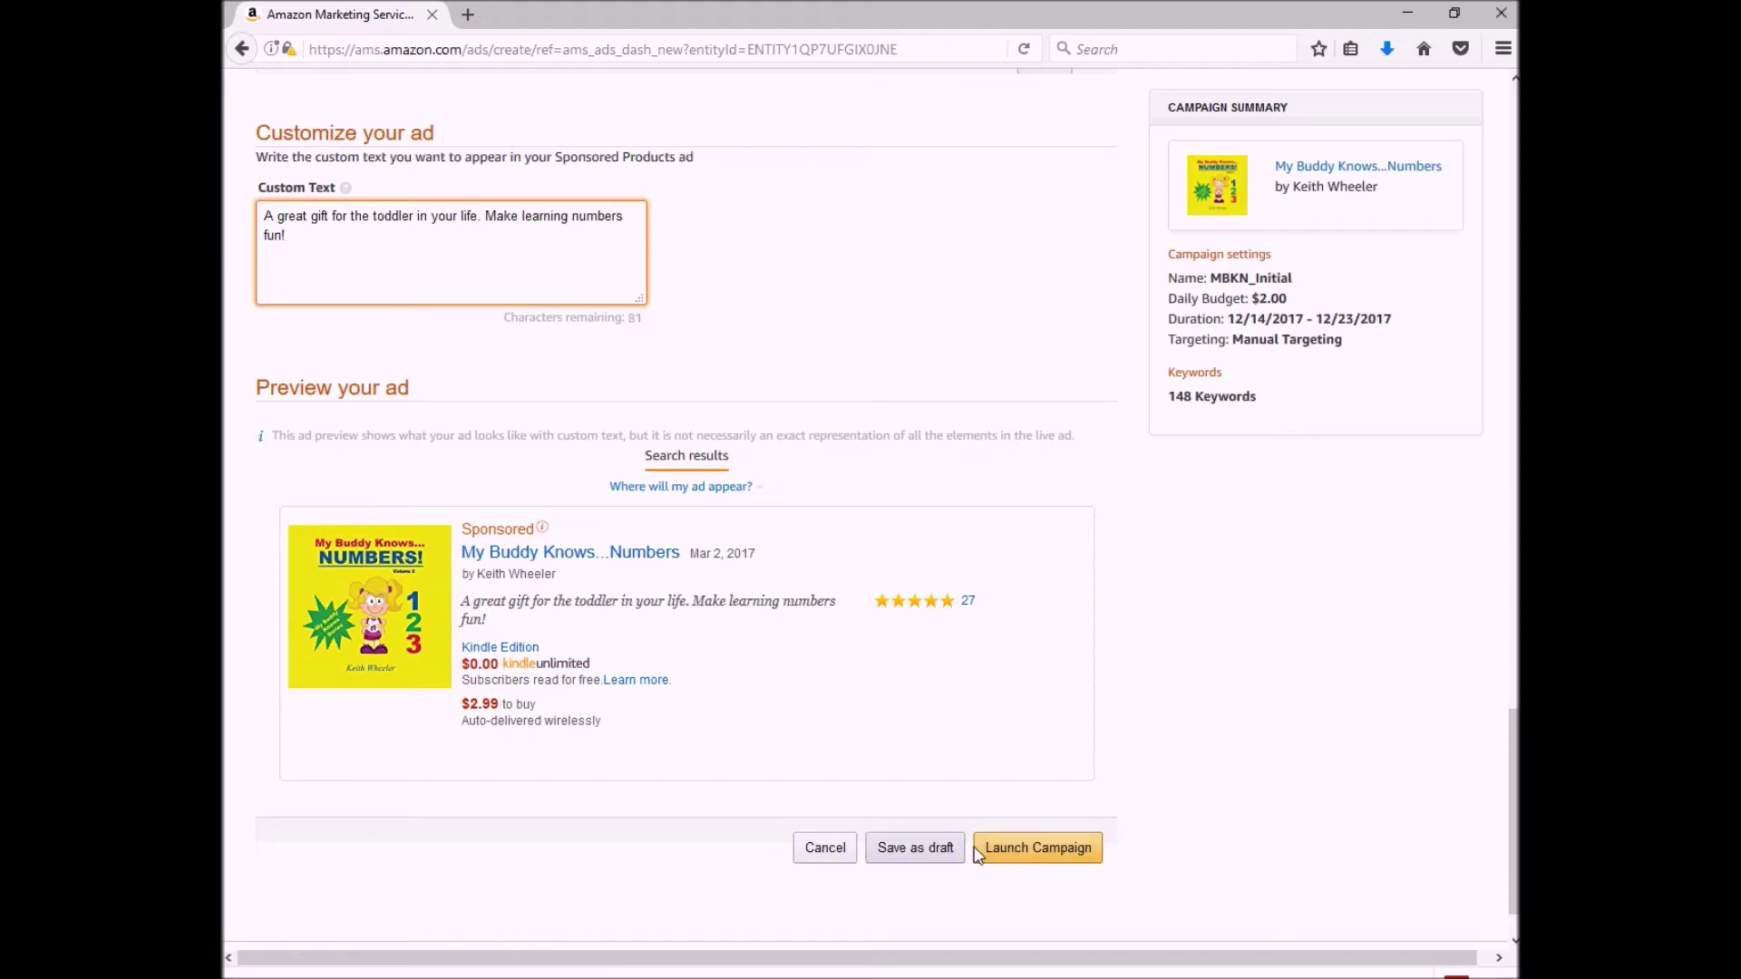
click(1046, 855)
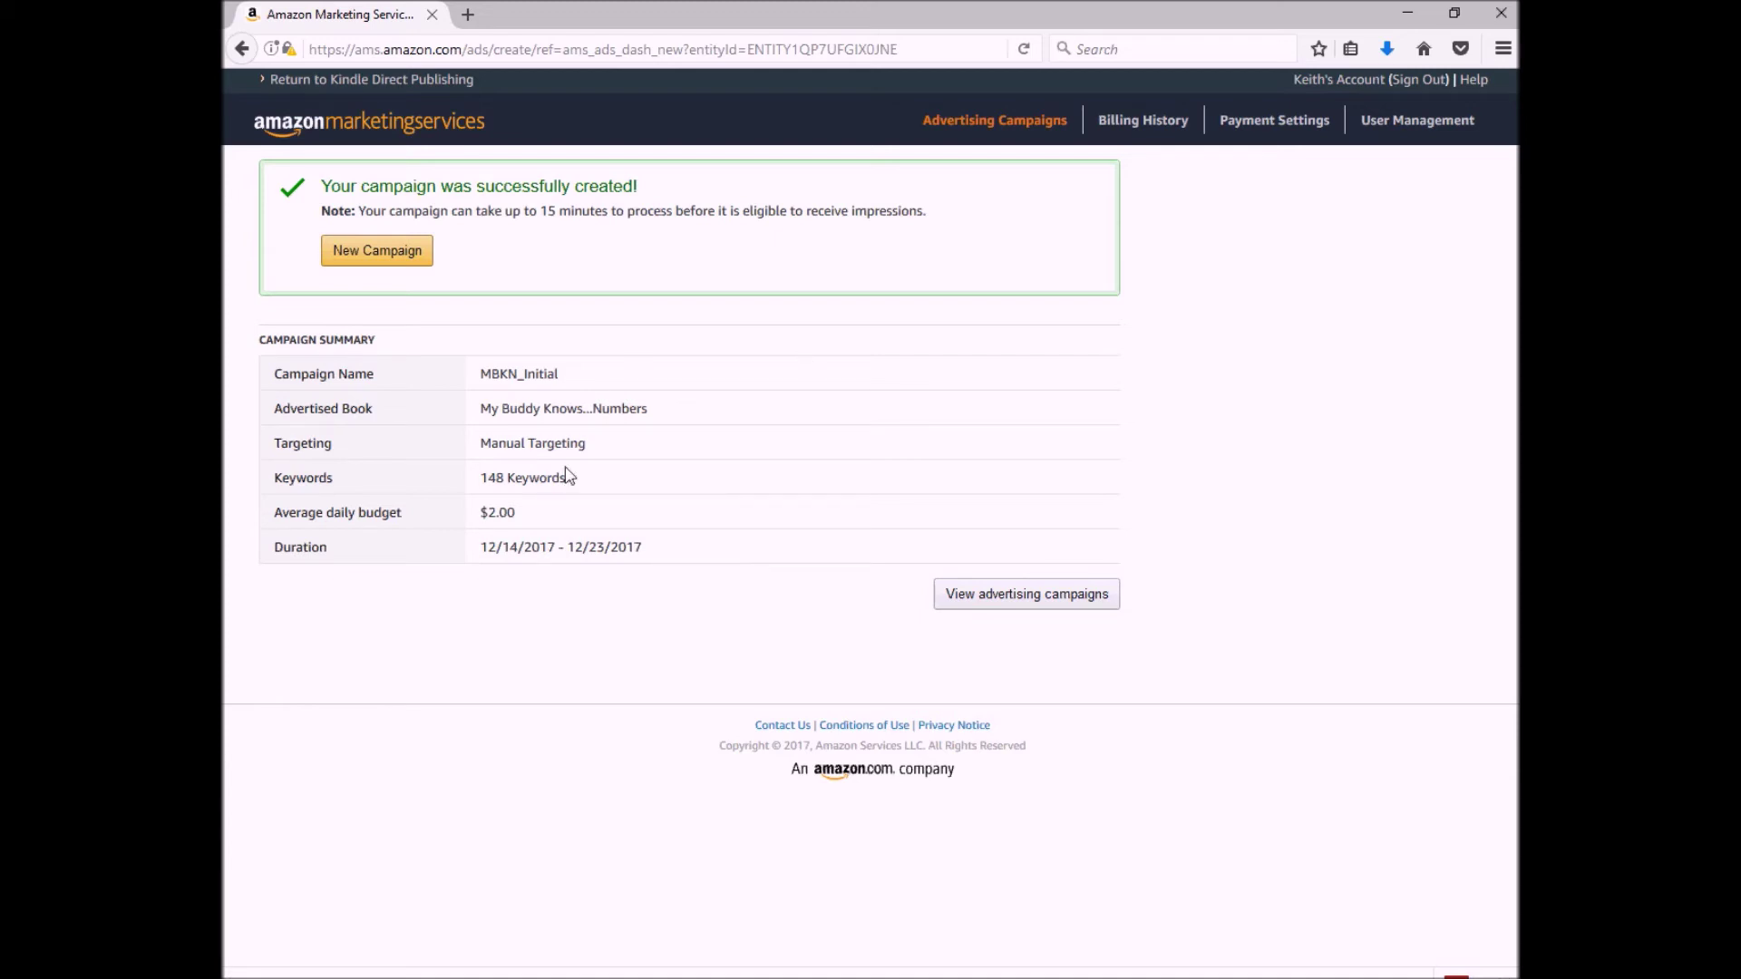
- From the success confirmation, go to the Advertising Campaigns list
click(1057, 603)
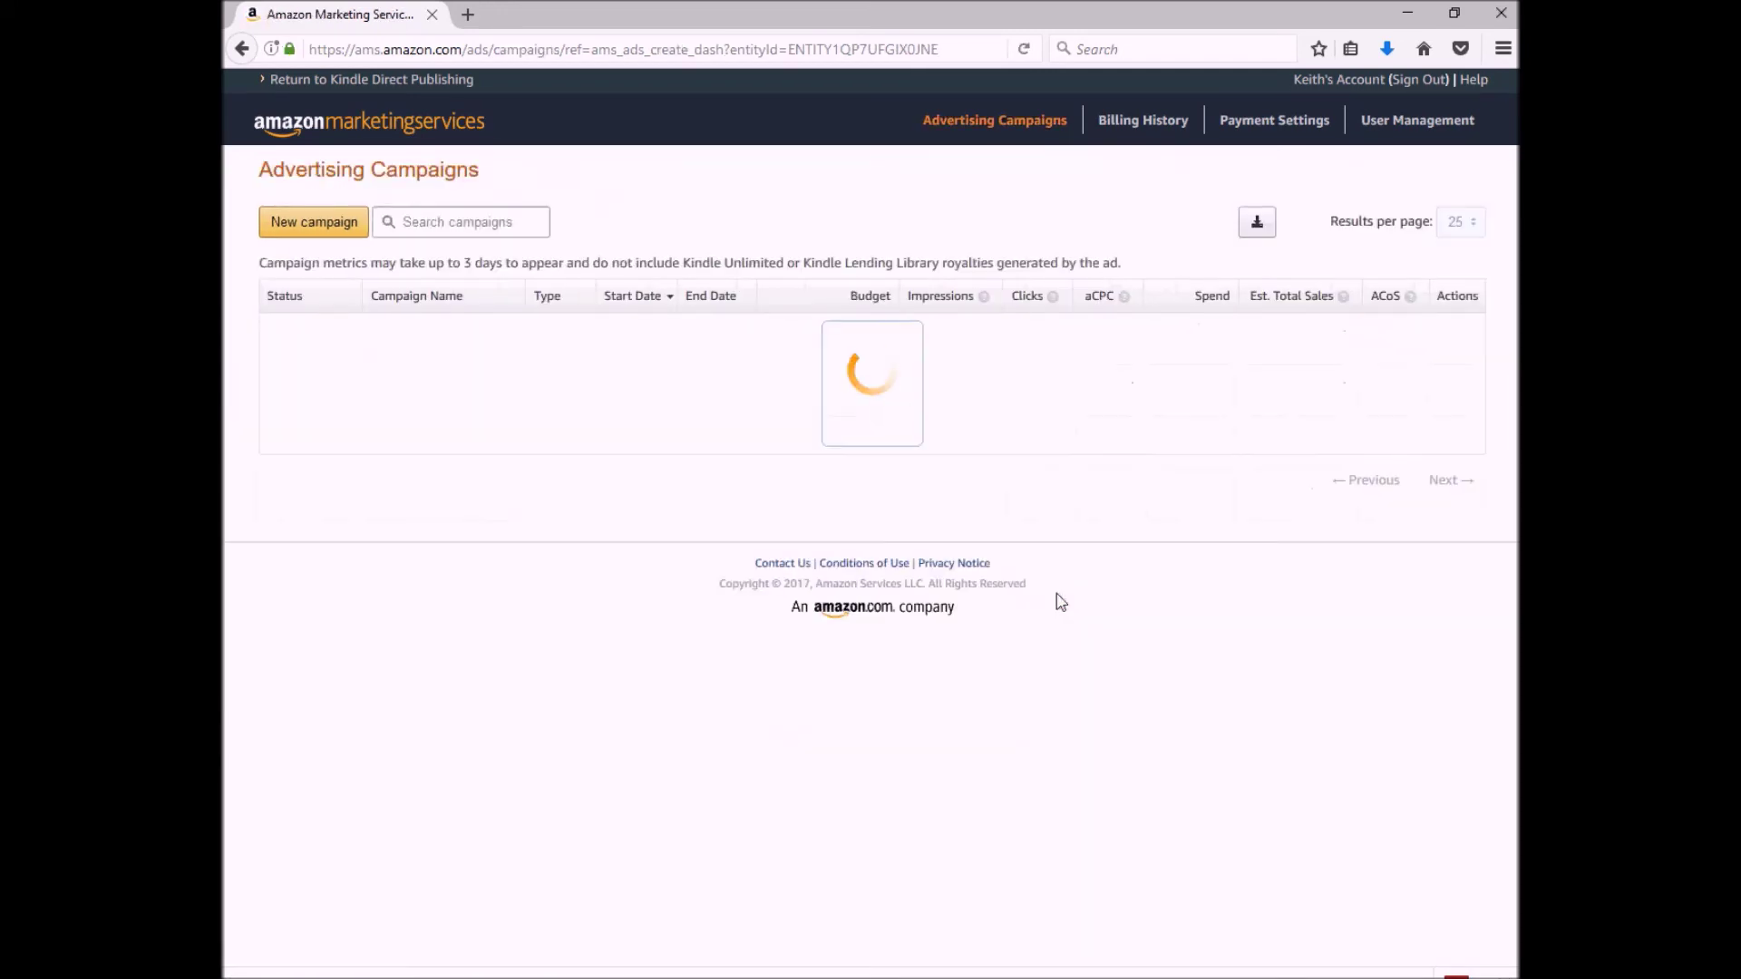